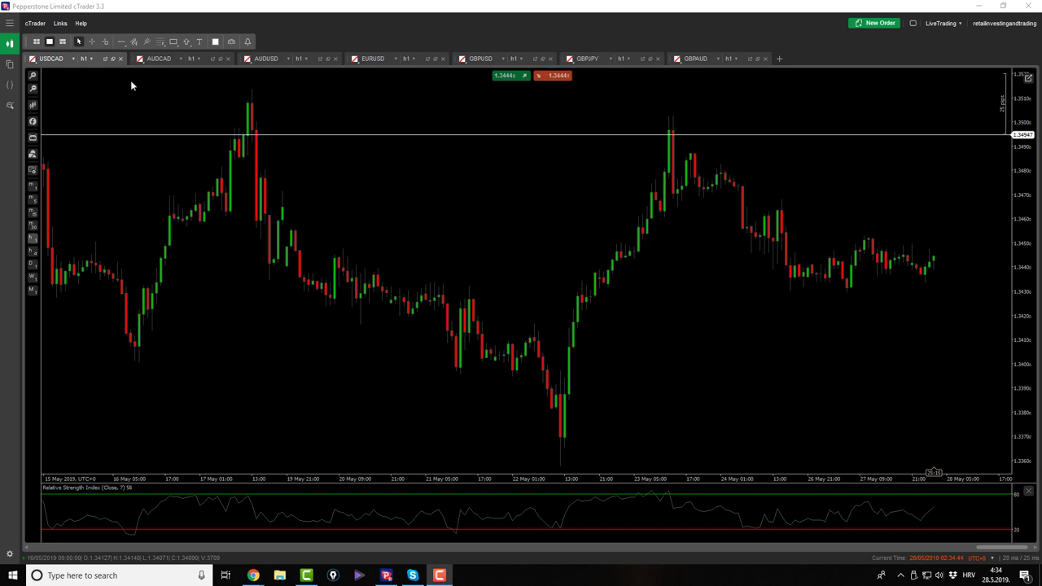
Put the GBPAUD chart on the 4-hour timeframe, then return to the USDCAD chart
{"action": "left_click", "coordinate": [732, 58]}
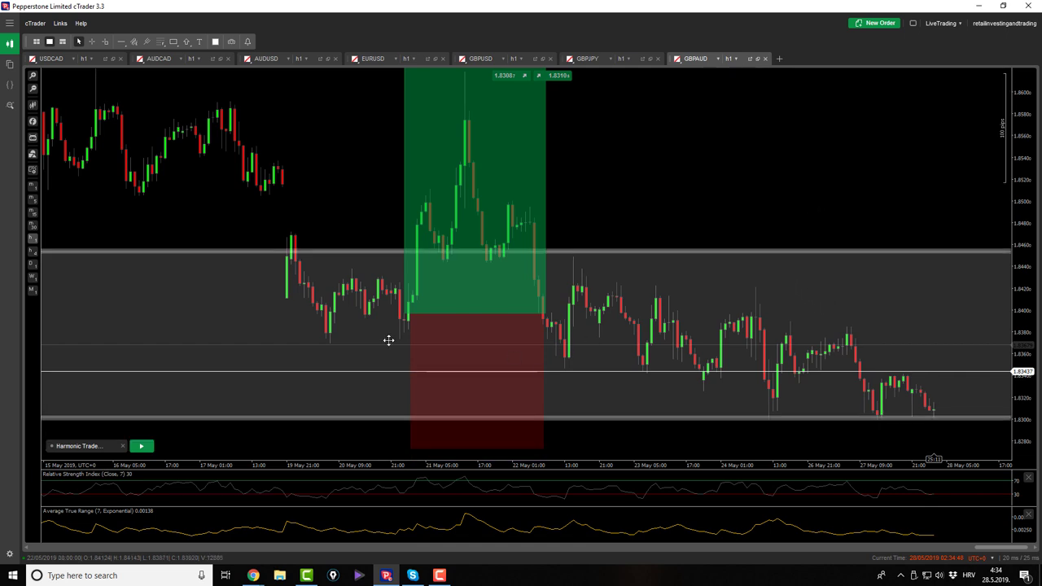
{"action": "left_click", "coordinate": [33, 250]}
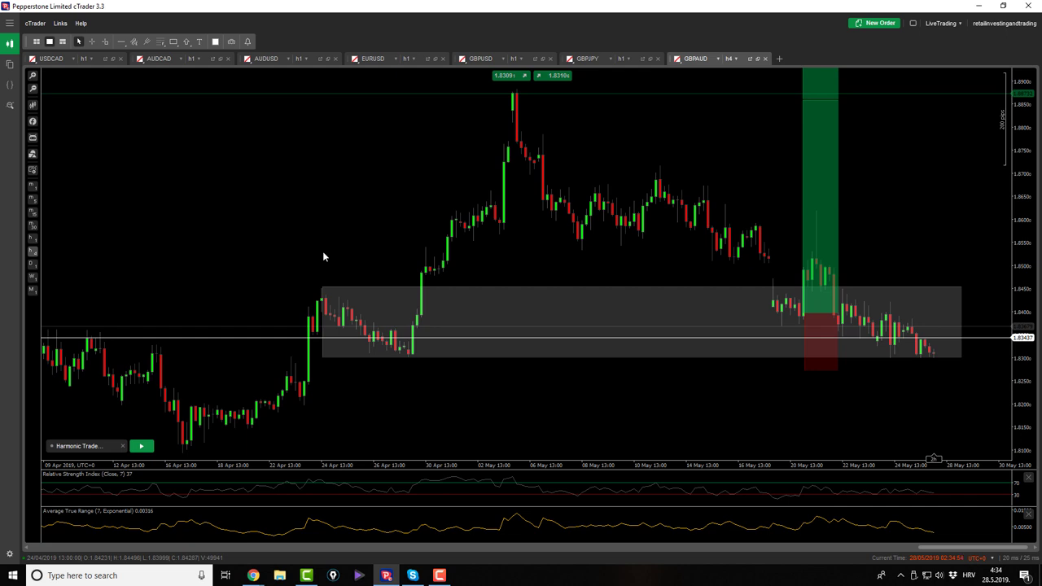
{"action": "left_click", "coordinate": [51, 58]}
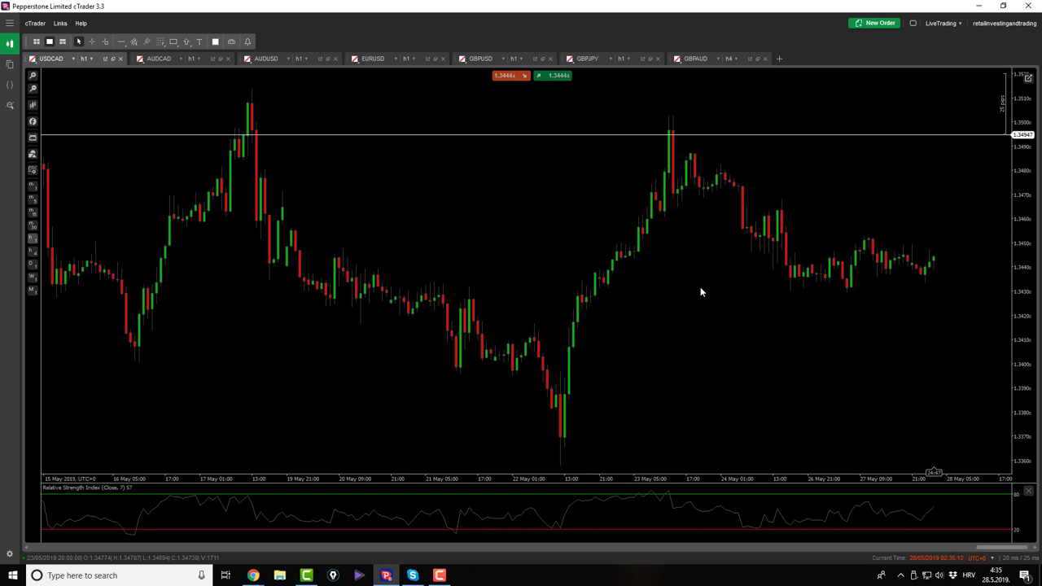
On the AUDCAD chart, mark trial harmonic points A, B and C on the recent swings
{"action": "left_click", "coordinate": [158, 60]}
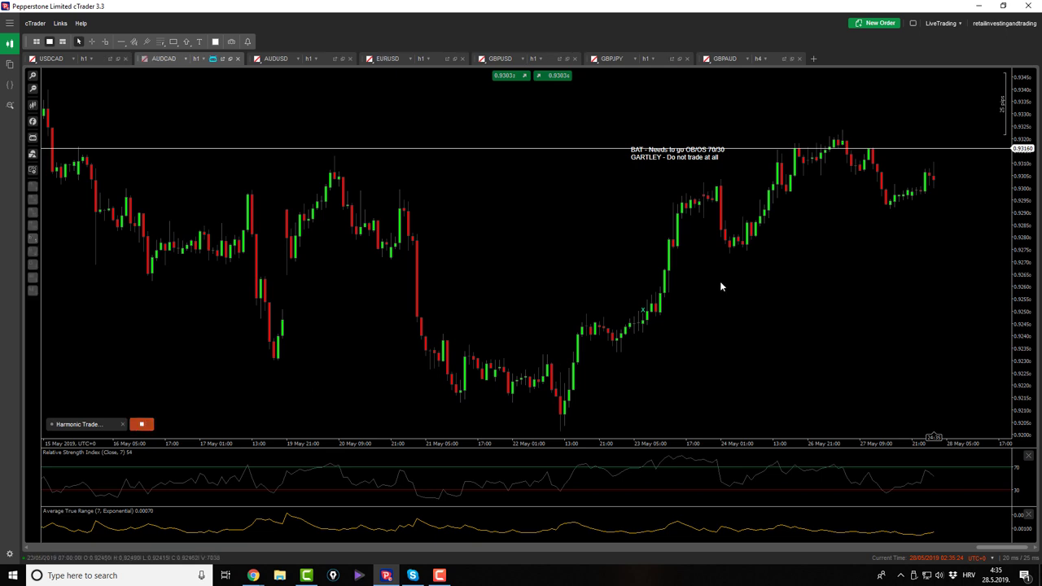
{"action": "left_click", "coordinate": [843, 128]}
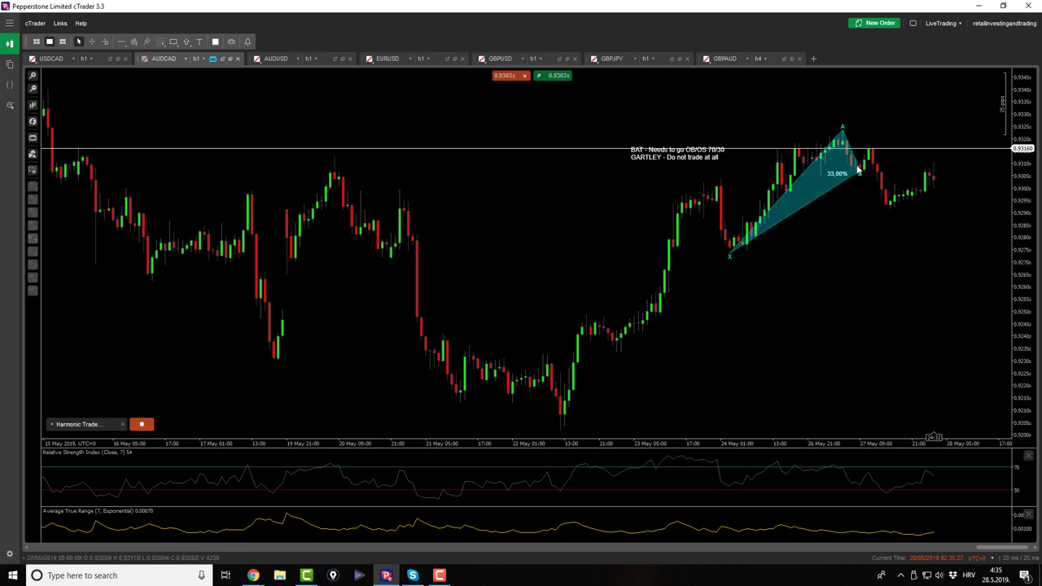
{"action": "left_click", "coordinate": [889, 230]}
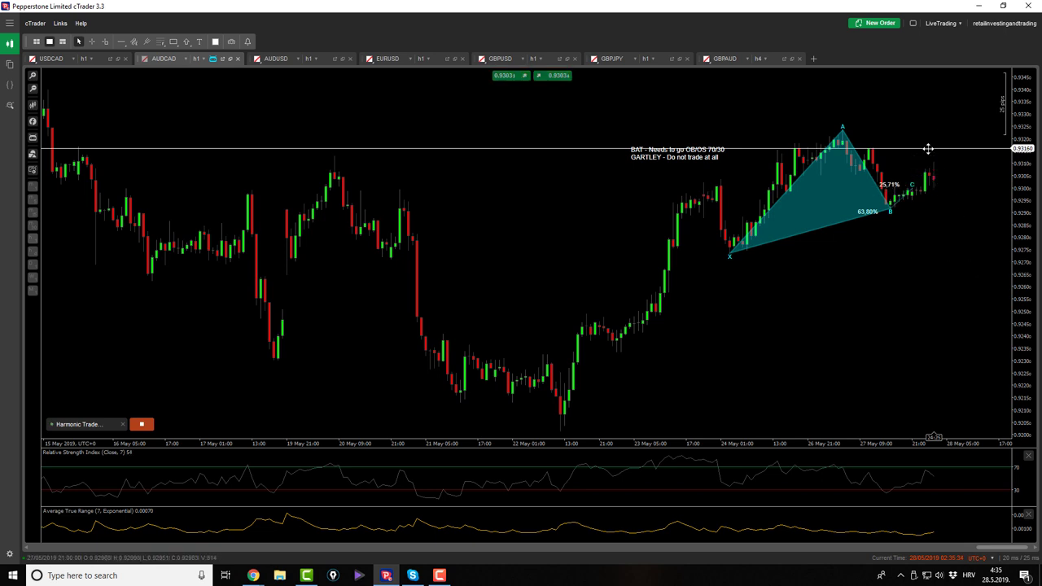
{"action": "left_click", "coordinate": [894, 181]}
Stop the Harmonic Trade bot to clear the pattern, then shift the chart toward lower prices
{"action": "left_click", "coordinate": [136, 428]}
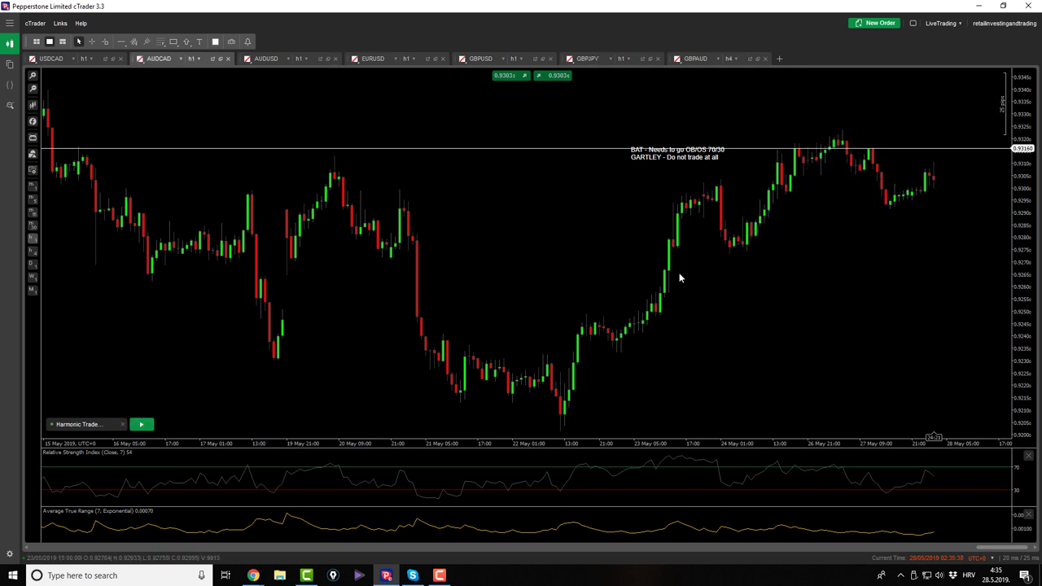
{"action": "left_click_drag", "start_coordinate": [617, 282], "coordinate": [608, 256]}
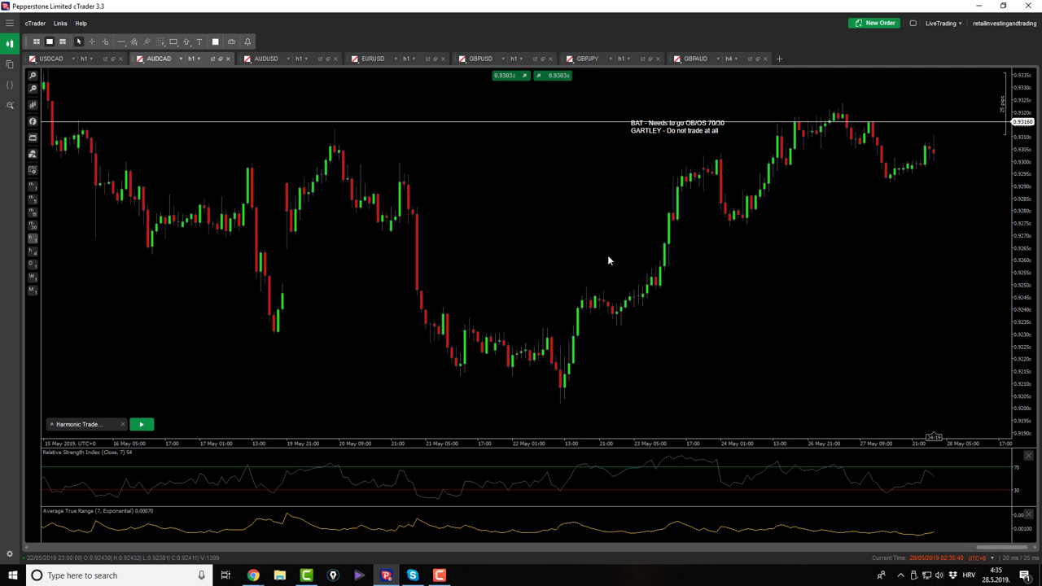
{"action": "scroll", "coordinate": [608, 261], "scroll_direction": "down", "scroll_amount": 2}
{"action": "scroll", "coordinate": [607, 260], "scroll_direction": "up", "scroll_amount": 2}
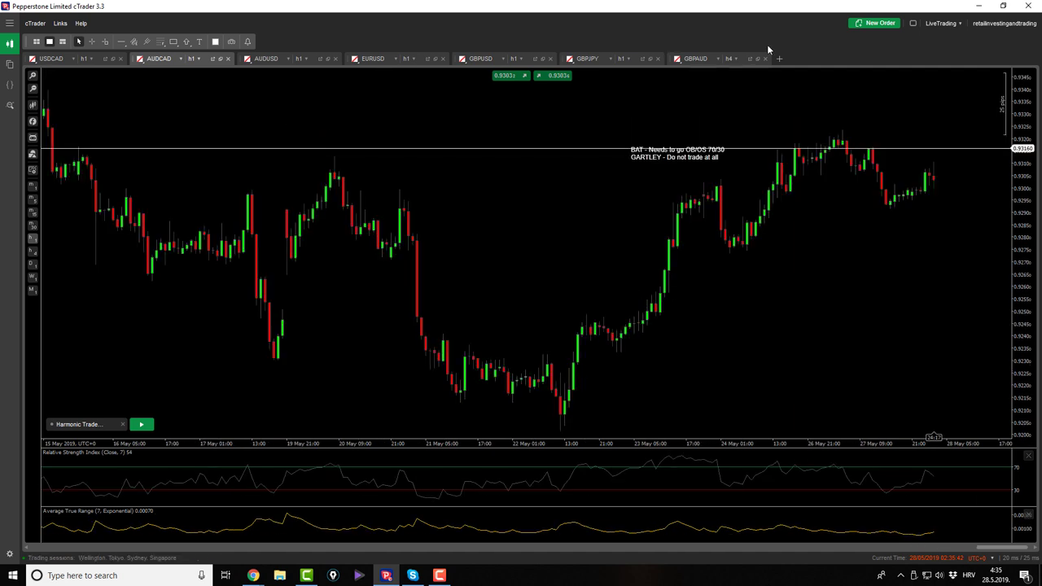
On the AUDUSD chart, delete the Fibonacci retracement drawing
{"action": "left_click", "coordinate": [265, 58]}
{"action": "left_click_drag", "start_coordinate": [563, 237], "coordinate": [533, 161]}
{"action": "scroll", "coordinate": [533, 162], "scroll_direction": "down", "scroll_amount": 2}
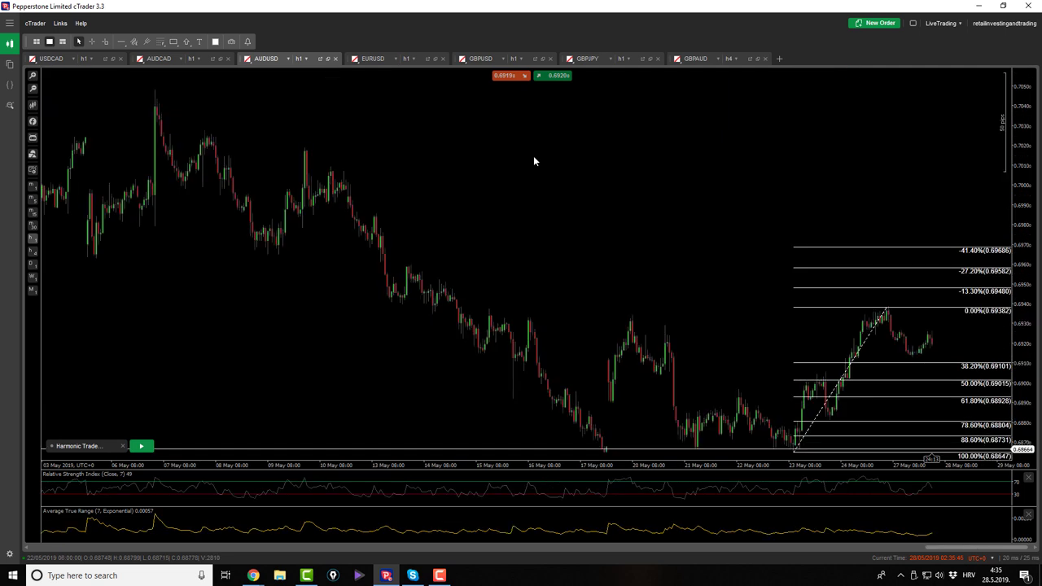
{"action": "scroll", "coordinate": [533, 162], "scroll_direction": "up", "scroll_amount": 2}
{"action": "left_click_drag", "start_coordinate": [598, 168], "coordinate": [583, 145]}
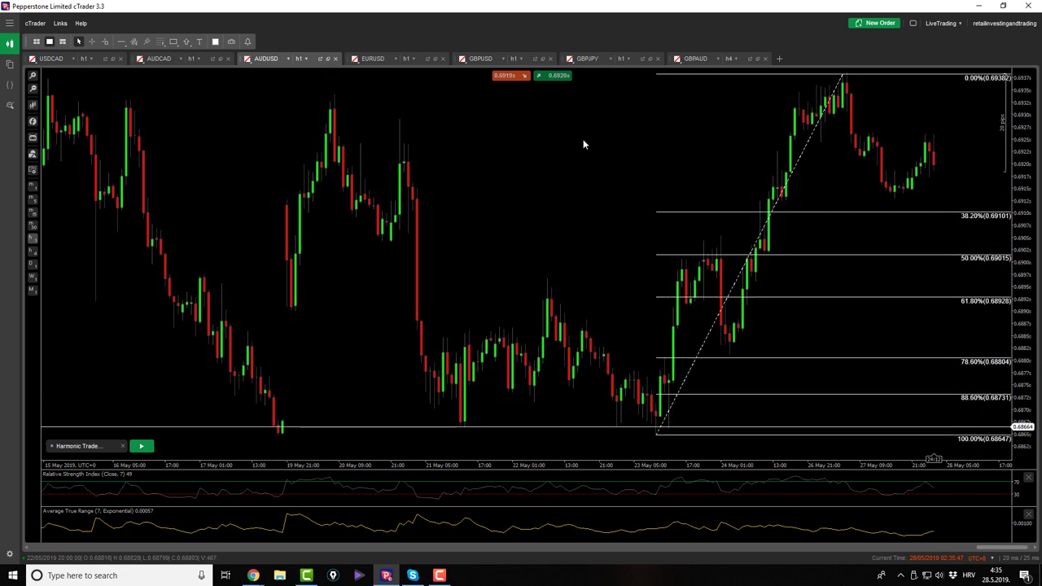
{"action": "left_click", "coordinate": [792, 158]}
{"action": "key", "text": "Delete"}
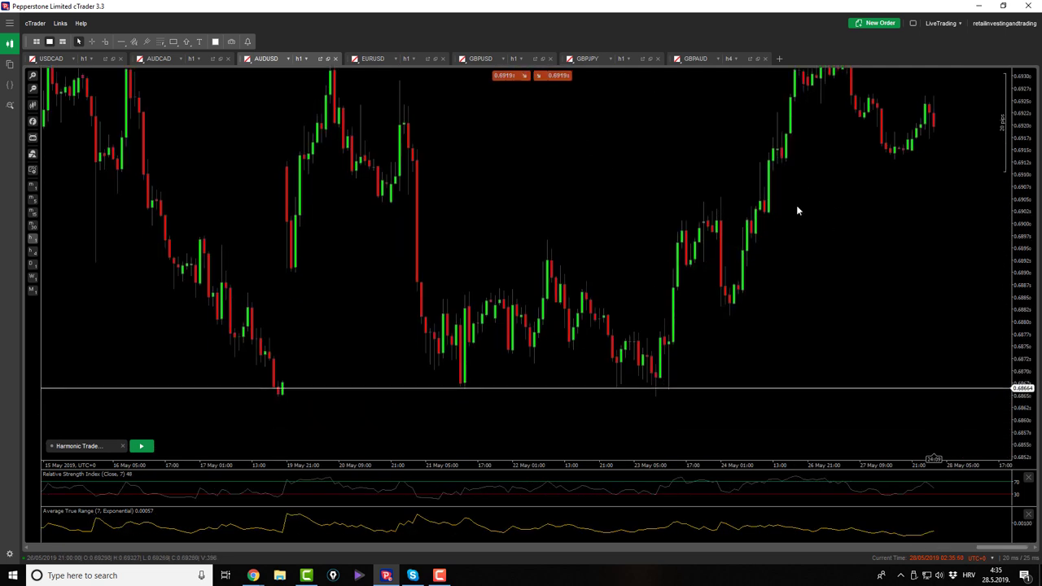
Start the Harmonic Trade bot, mark trial X, A and B points, then stop it
{"action": "scroll", "coordinate": [787, 204], "scroll_direction": "down", "scroll_amount": 3}
{"action": "scroll", "coordinate": [787, 207], "scroll_direction": "up", "scroll_amount": 3}
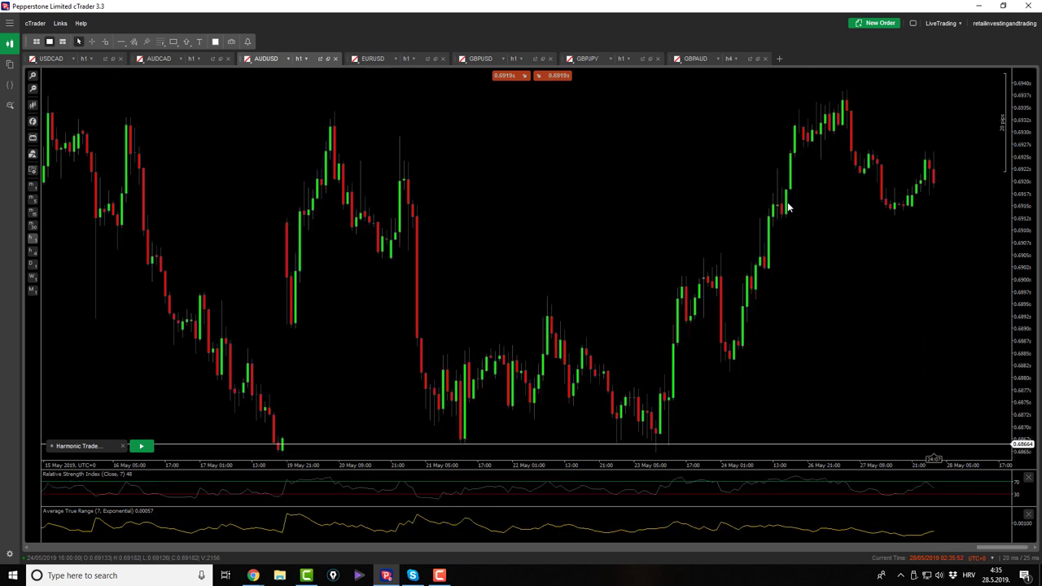
{"action": "scroll", "coordinate": [812, 223], "scroll_direction": "down", "scroll_amount": 3}
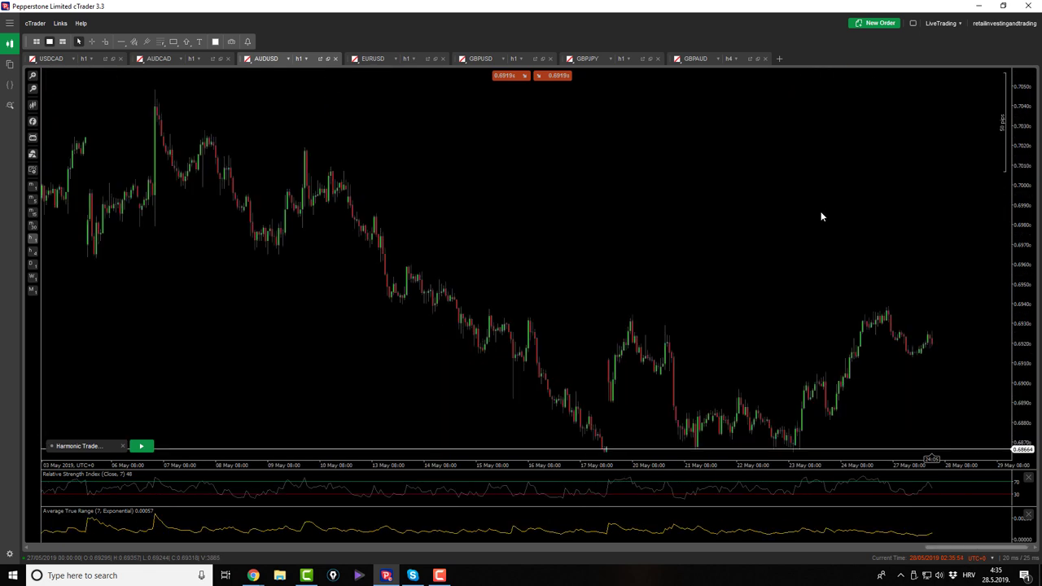
{"action": "scroll", "coordinate": [735, 198], "scroll_direction": "up", "scroll_amount": 3}
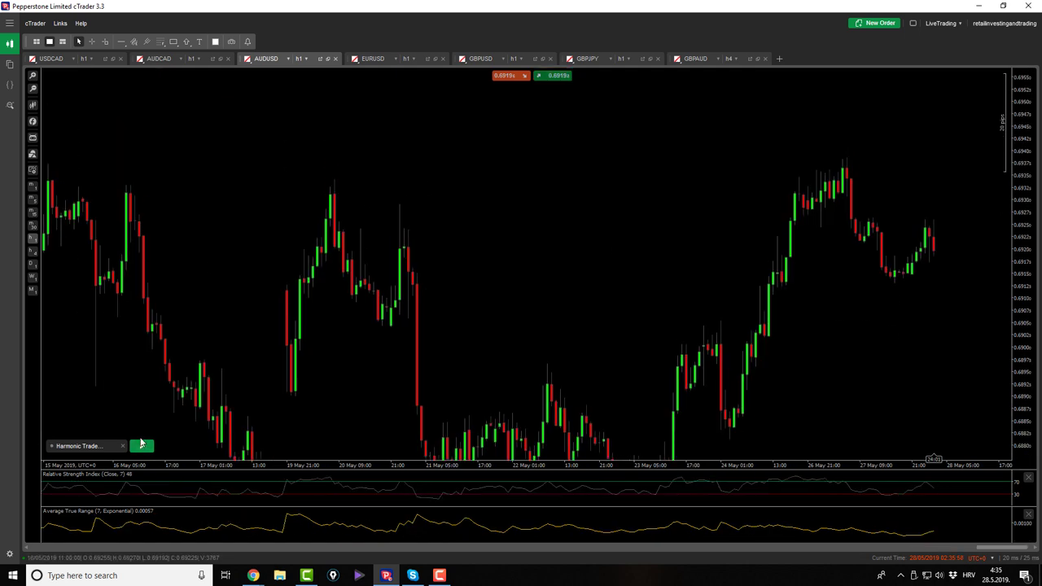
{"action": "left_click", "coordinate": [141, 446]}
{"action": "left_click", "coordinate": [844, 158]}
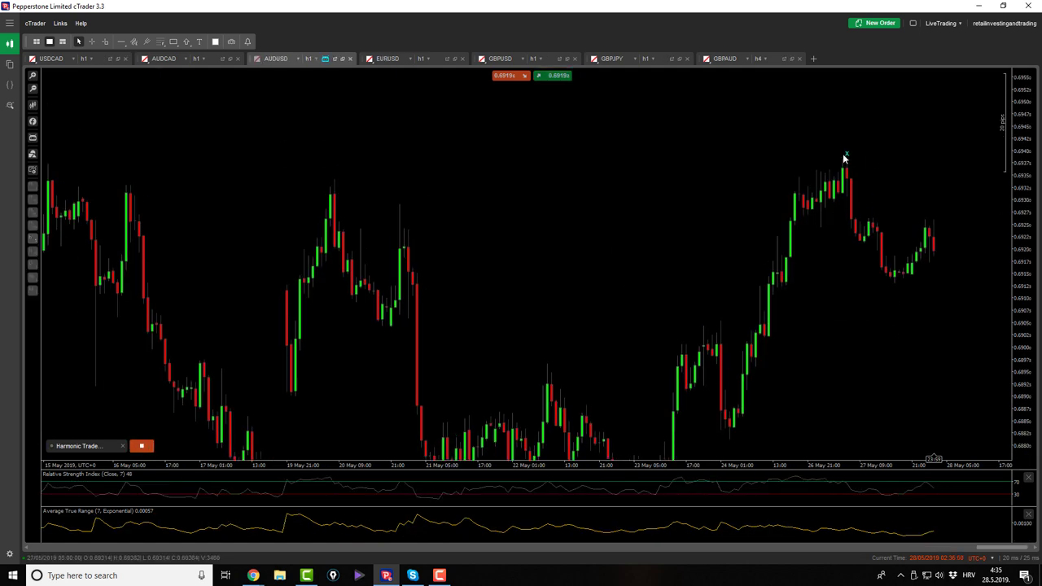
{"action": "left_click", "coordinate": [864, 245]}
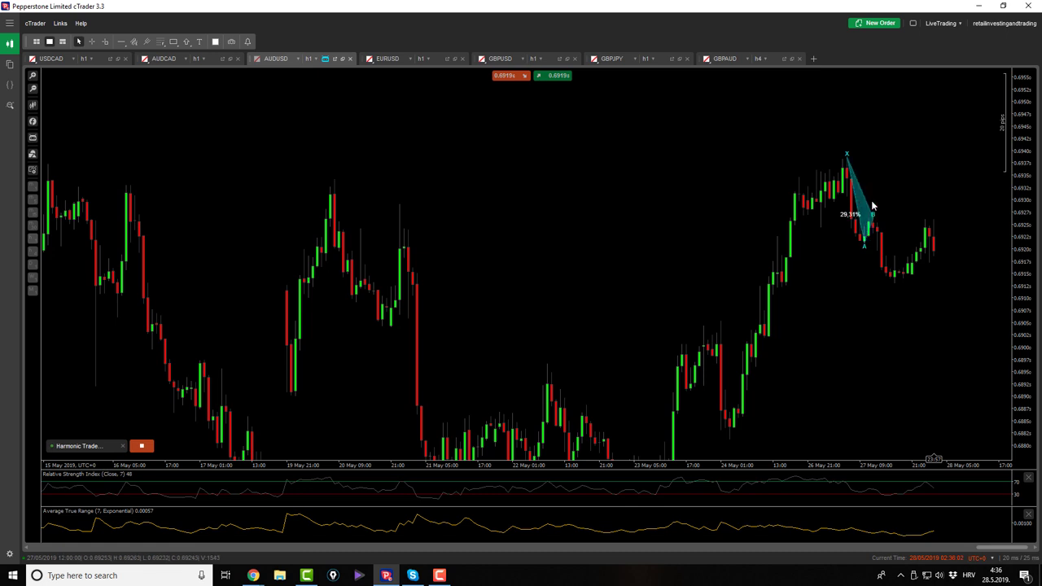
{"action": "left_click", "coordinate": [869, 215]}
{"action": "left_click", "coordinate": [141, 446]}
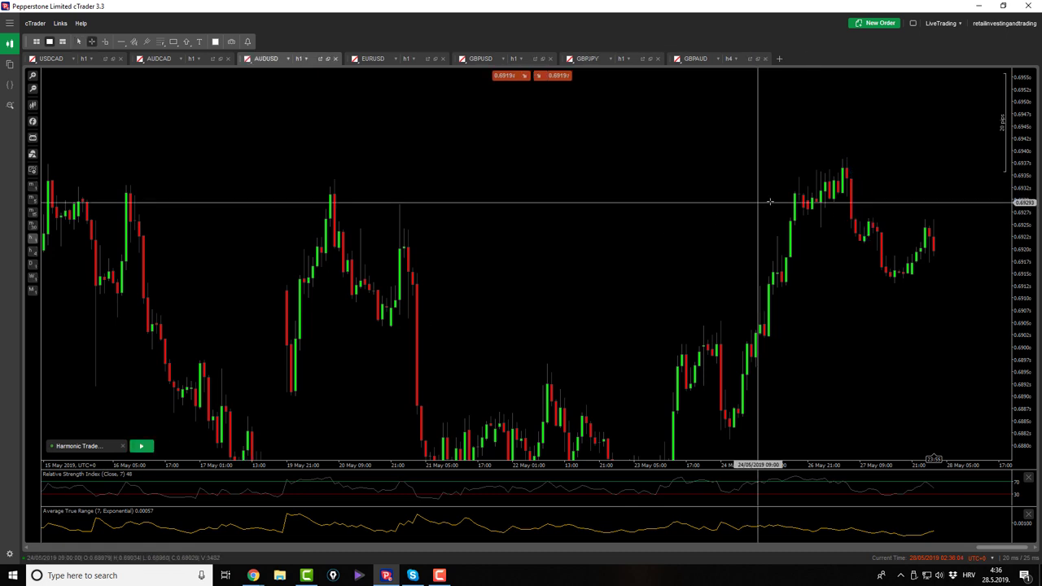
{"action": "scroll", "coordinate": [591, 174], "scroll_direction": "down", "scroll_amount": 4}
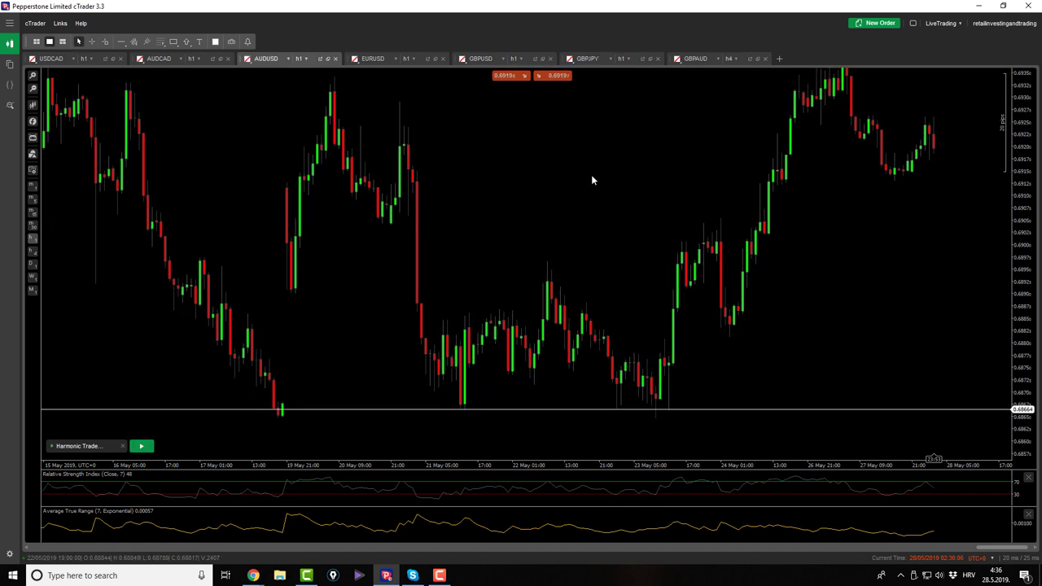
On EURUSD, measure the mid-May to 24 May swings with the crosshair, then switch to h4
{"action": "left_click", "coordinate": [378, 61]}
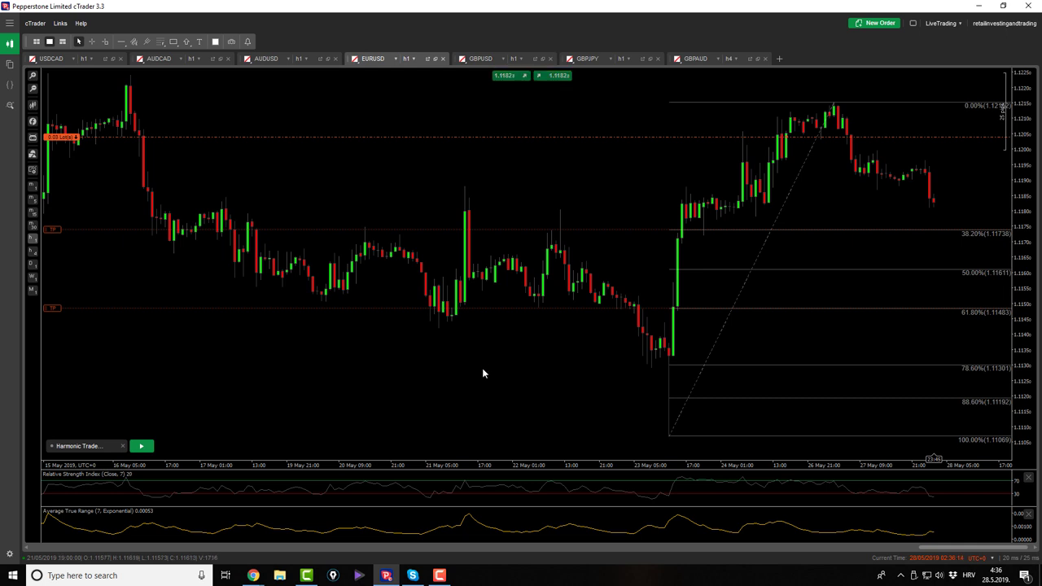
{"action": "middle_click", "coordinate": [366, 265]}
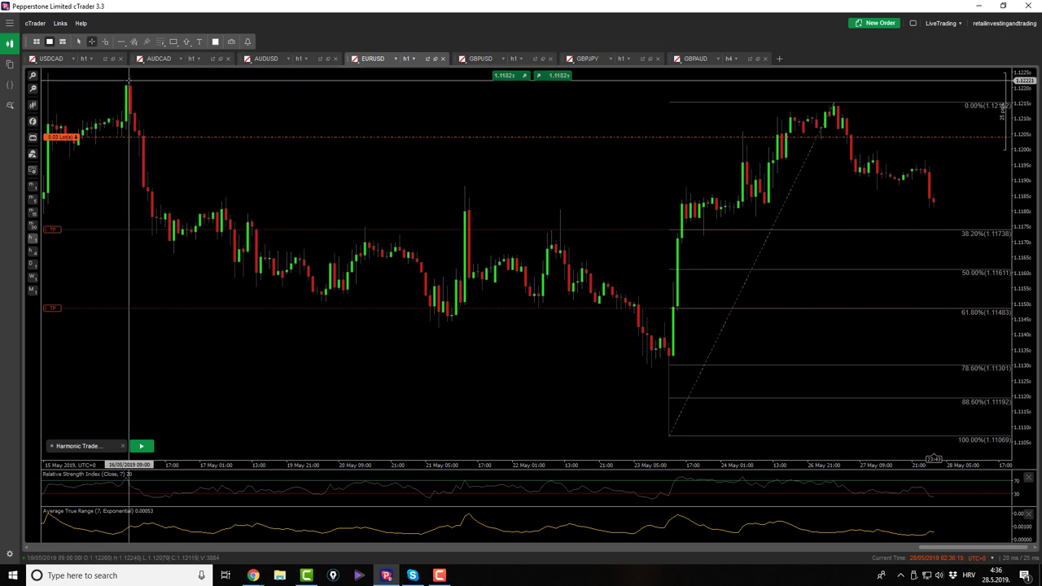
{"action": "left_click_drag", "start_coordinate": [128, 82], "coordinate": [443, 326]}
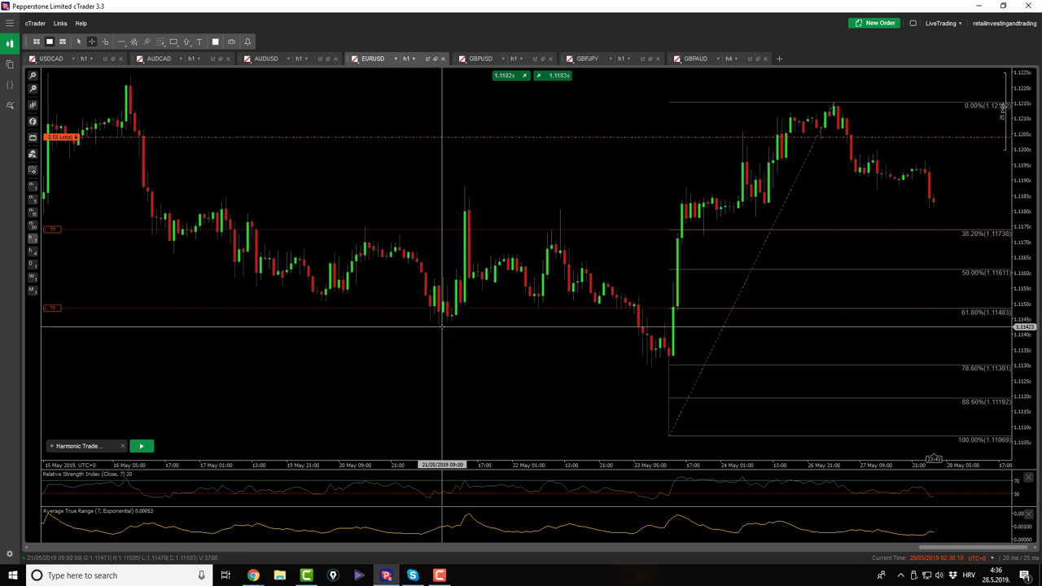
{"action": "left_click_drag", "start_coordinate": [465, 198], "coordinate": [680, 436]}
{"action": "left_click_drag", "start_coordinate": [682, 440], "coordinate": [805, 144]}
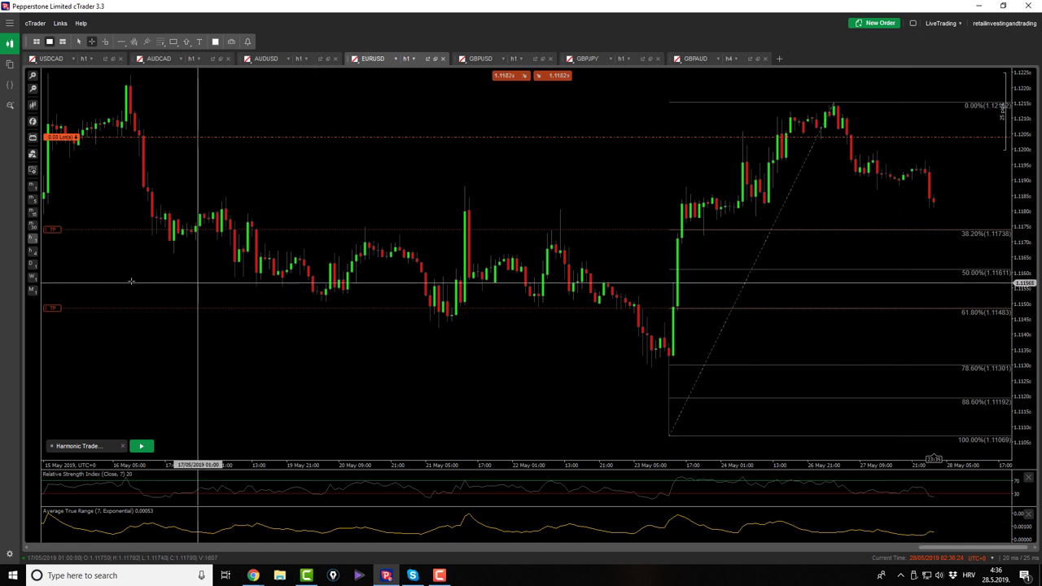
{"action": "type", "text": "h4"}
{"action": "key", "text": "Return"}
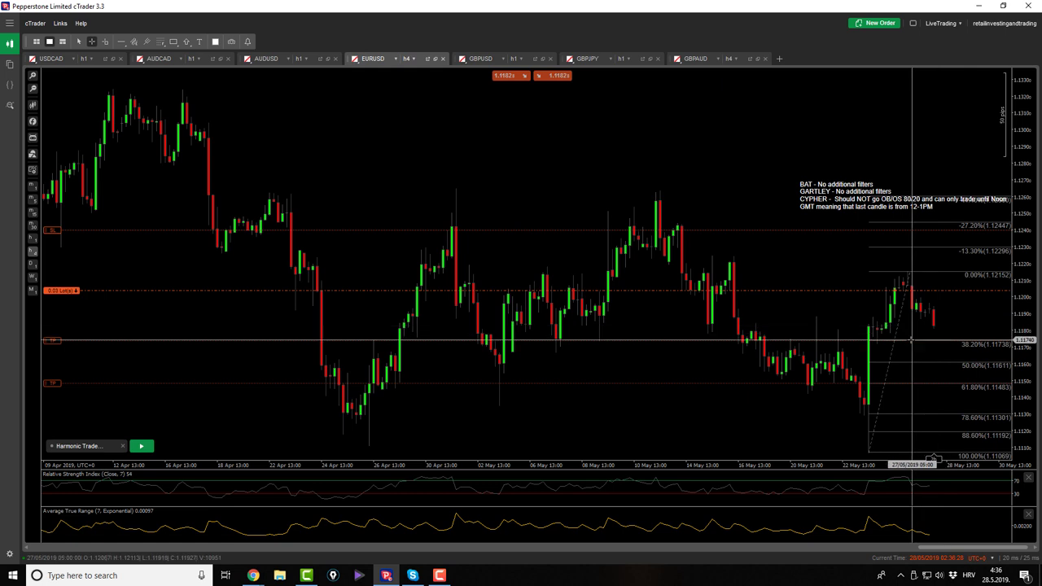
Switch EURUSD to the hourly timeframe and add a horizontal line at 1.11810
{"action": "left_click", "coordinate": [31, 239]}
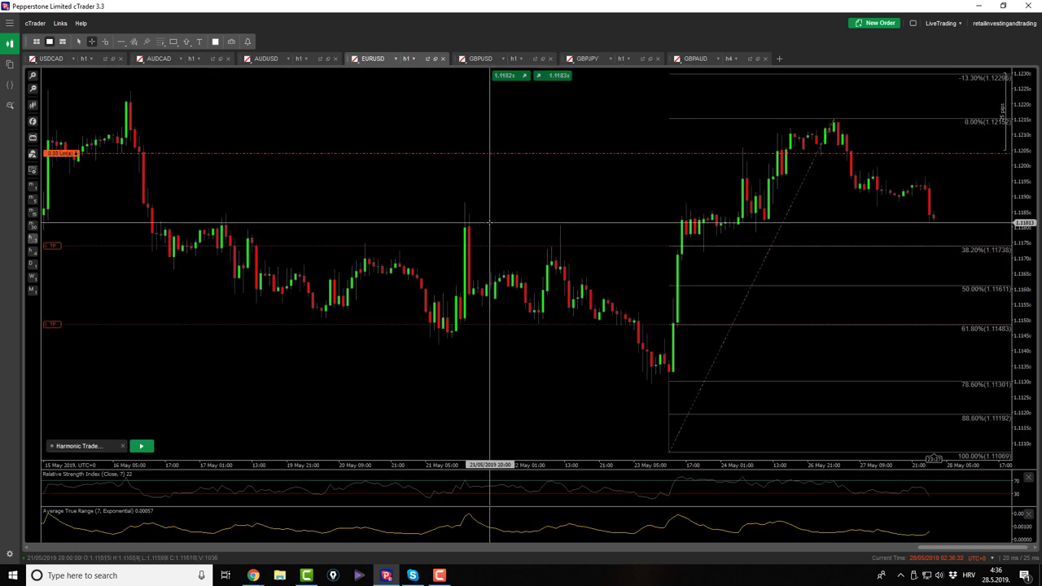
{"action": "left_click", "coordinate": [126, 44]}
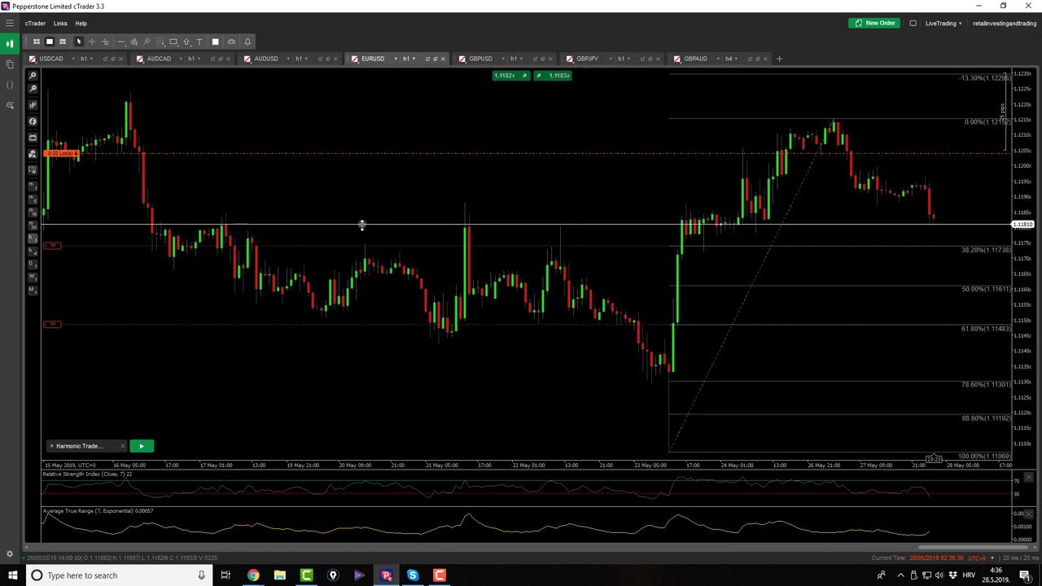
{"action": "left_click", "coordinate": [363, 226]}
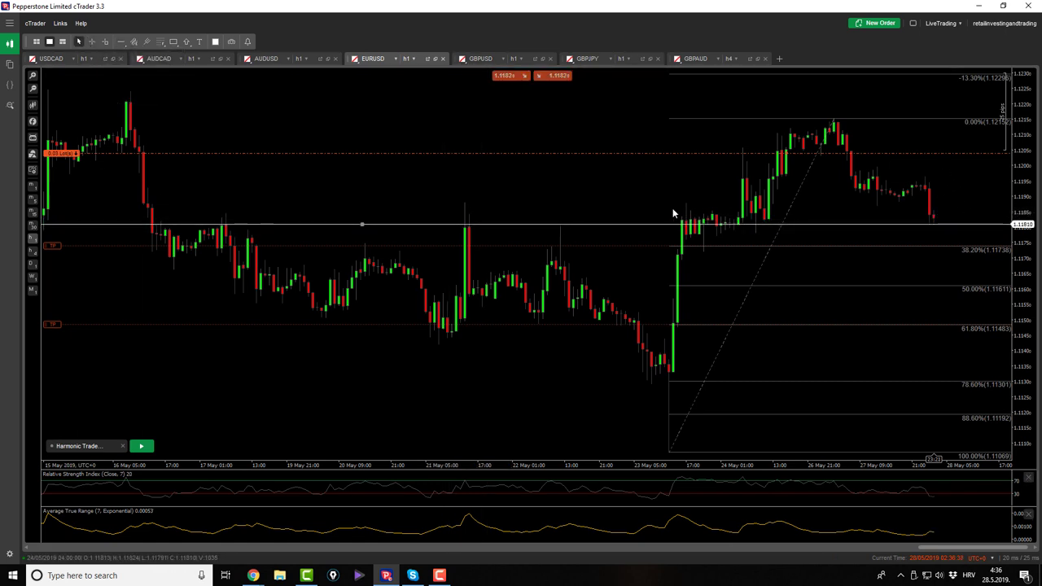
{"action": "left_click", "coordinate": [922, 225]}
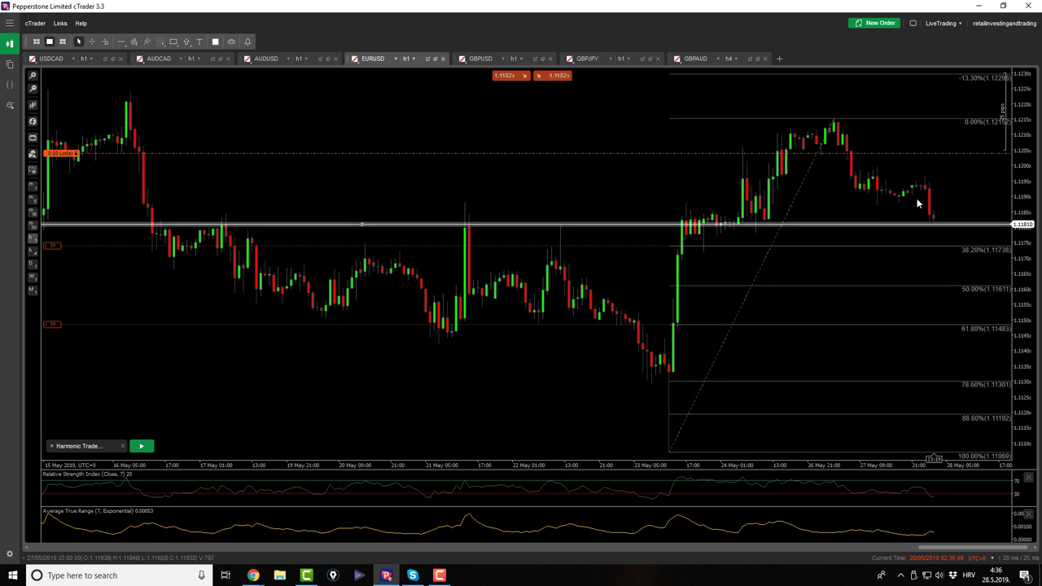
{"action": "left_click", "coordinate": [919, 203]}
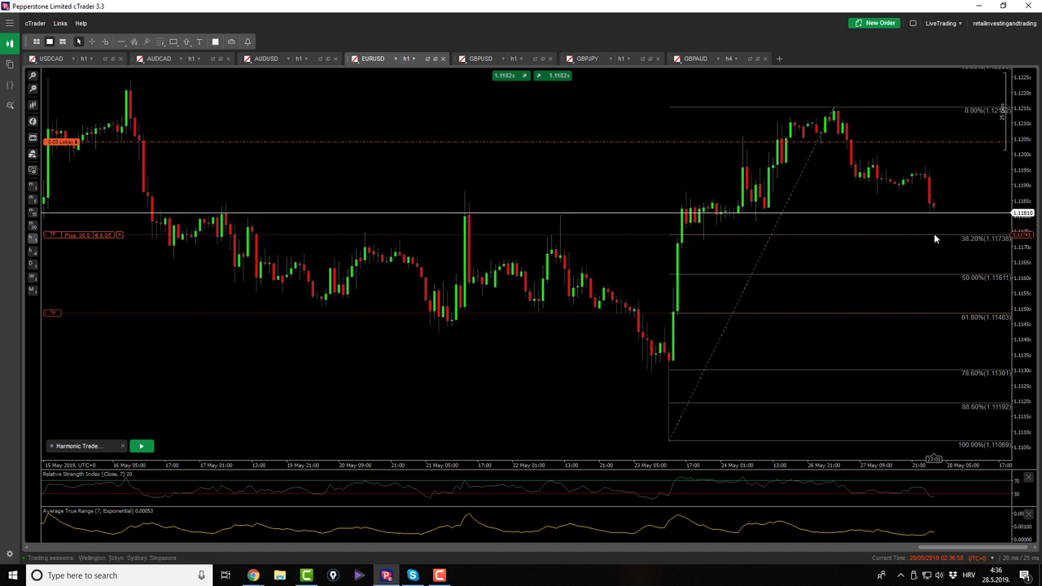
Delete the Fibonacci retracement from the EURUSD chart
{"action": "mouse_move", "coordinate": [261, 144]}
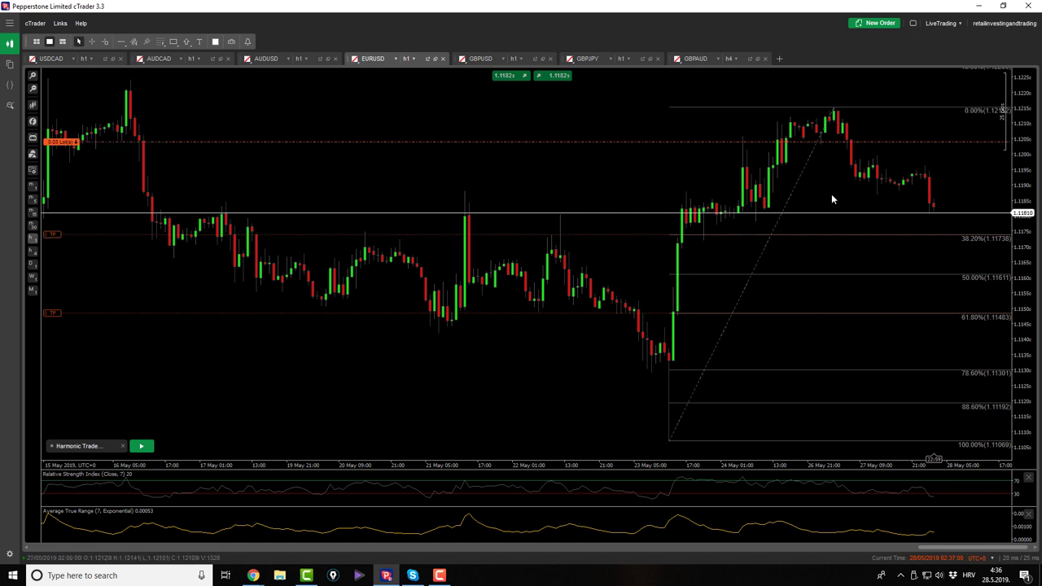
{"action": "mouse_move", "coordinate": [921, 236]}
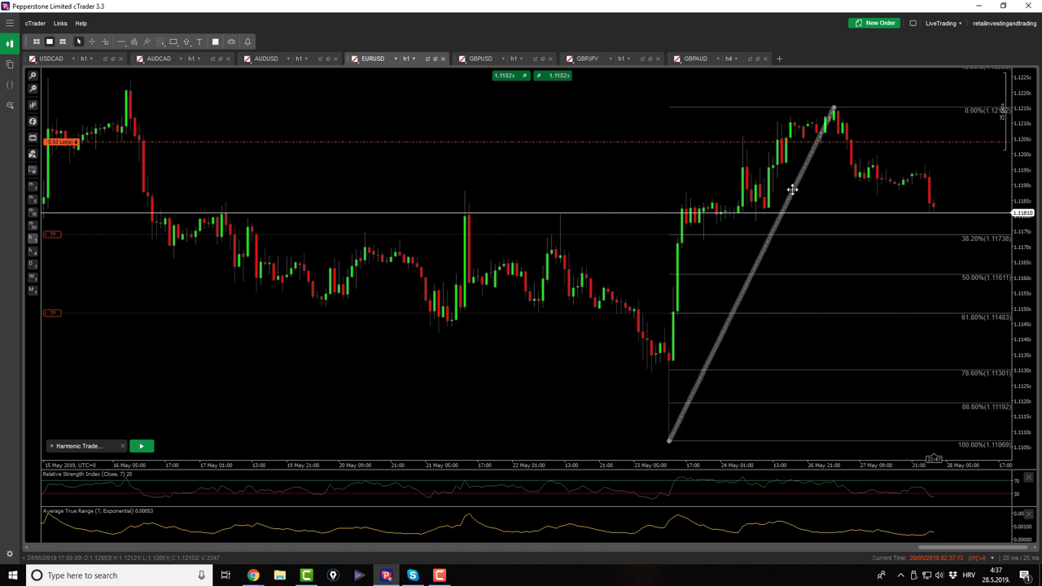
{"action": "key", "text": "Delete"}
{"action": "scroll", "coordinate": [793, 189], "scroll_direction": "down", "scroll_amount": 2}
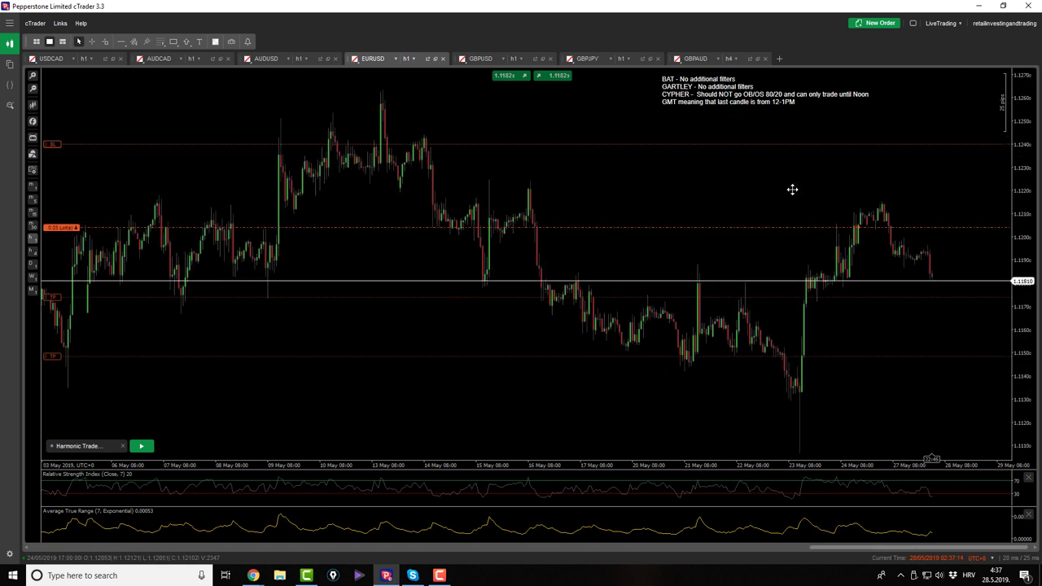
Open the GBPUSD chart, recentre the candles and start the Harmonic Trade bot
{"action": "left_click", "coordinate": [480, 58]}
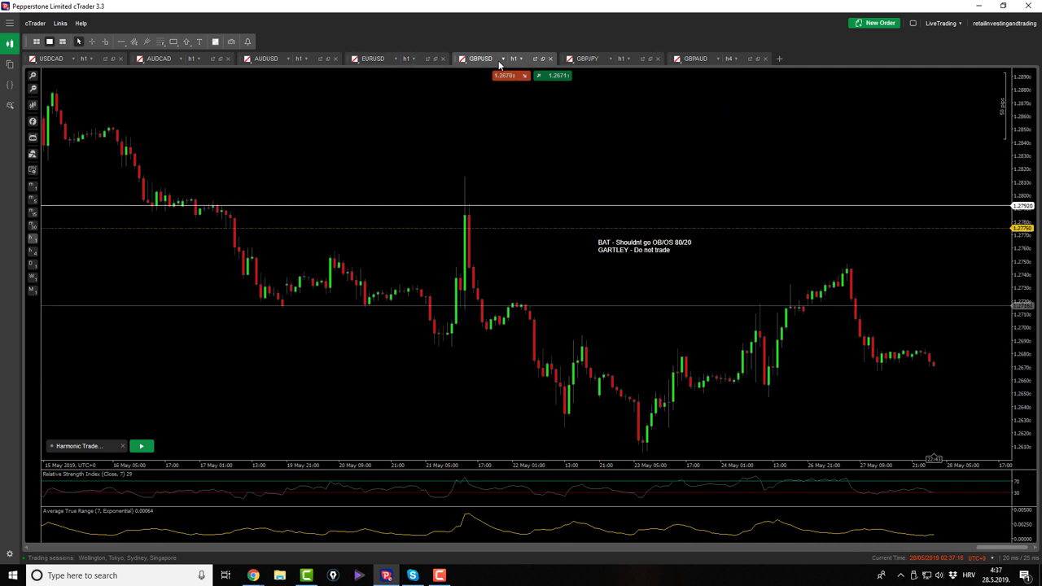
{"action": "left_click_drag", "start_coordinate": [610, 354], "coordinate": [603, 285]}
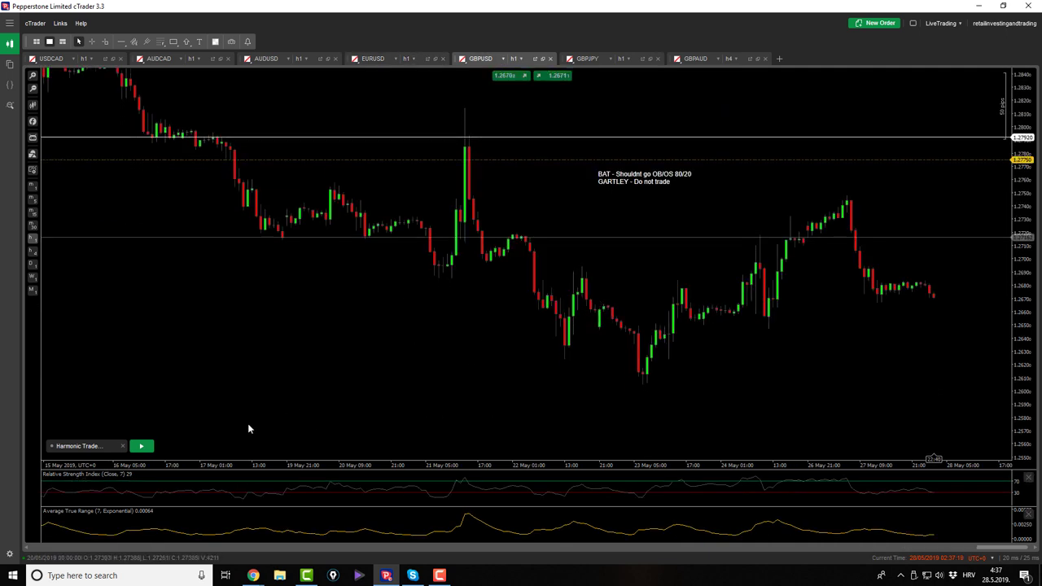
{"action": "left_click", "coordinate": [141, 447]}
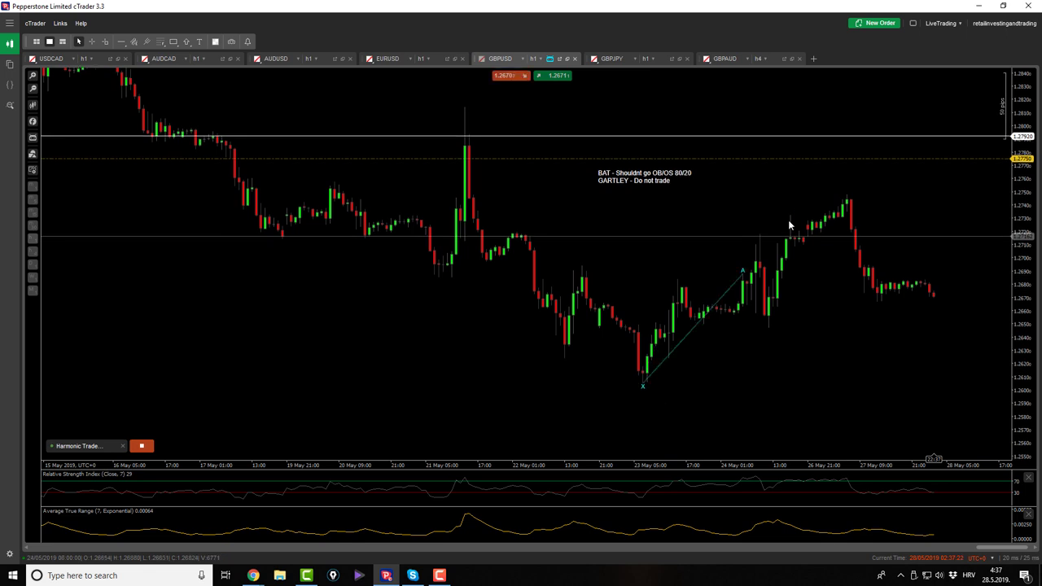
Mark trial Gartley points A, B and C on GBPUSD, then stop the bot to clear them
{"action": "left_click", "coordinate": [759, 231]}
{"action": "left_click", "coordinate": [768, 330]}
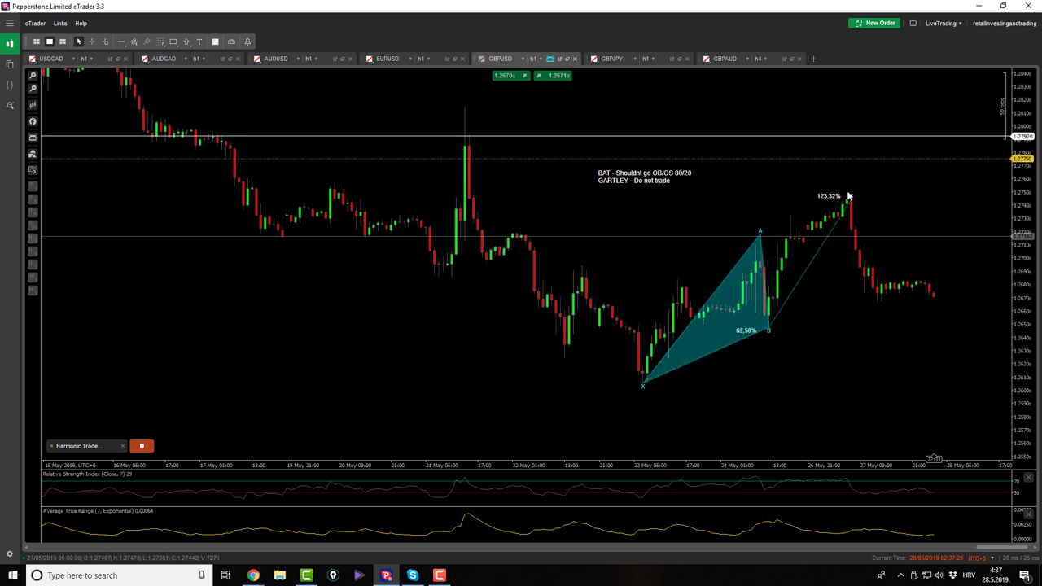
{"action": "left_click", "coordinate": [778, 241]}
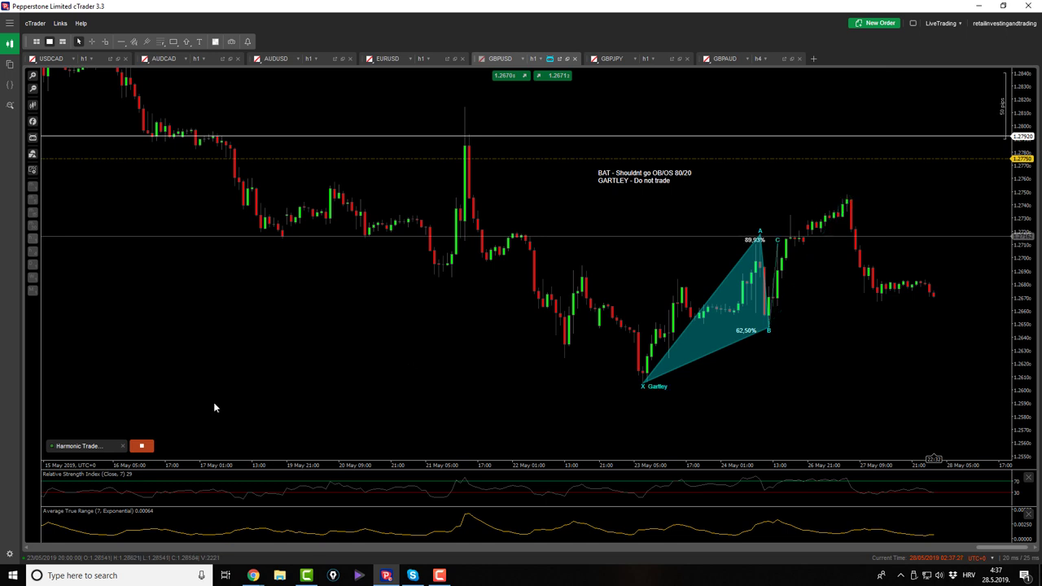
{"action": "left_click", "coordinate": [139, 445]}
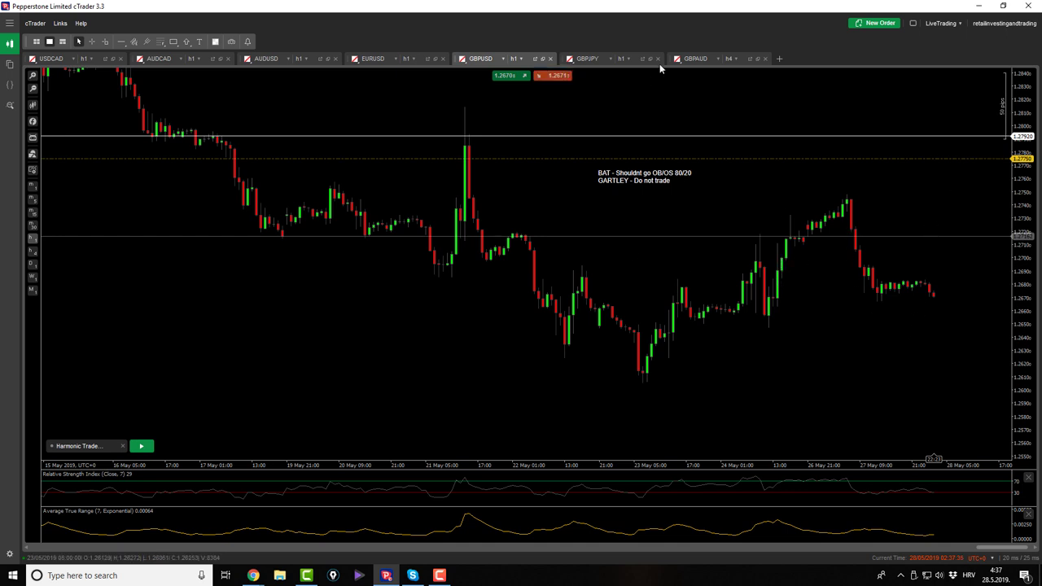
Switch to the GBPJPY chart and pan it upward to review the grey zone
{"action": "left_click", "coordinate": [604, 59]}
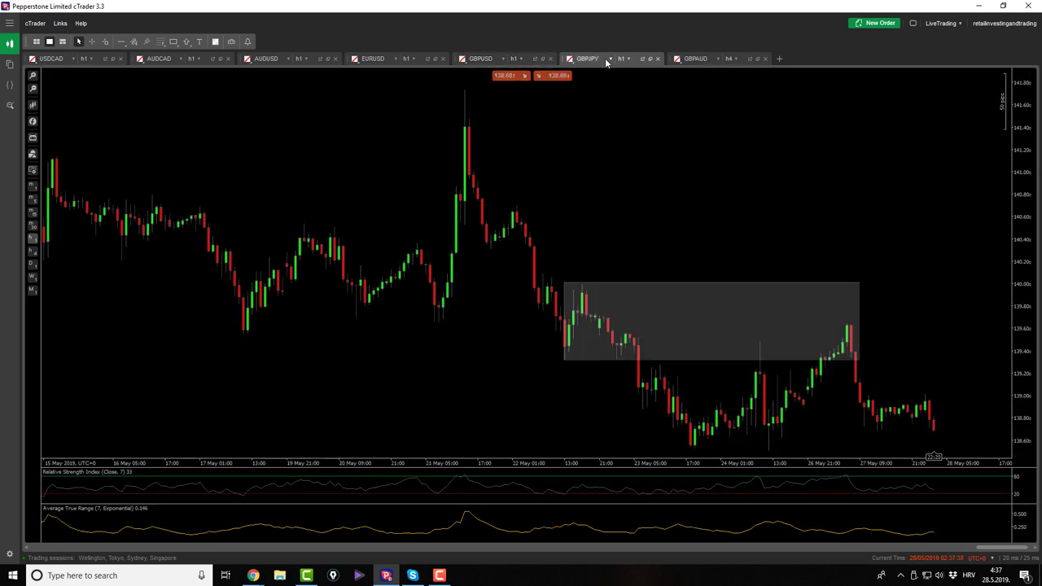
{"action": "left_click_drag", "start_coordinate": [787, 259], "coordinate": [753, 193]}
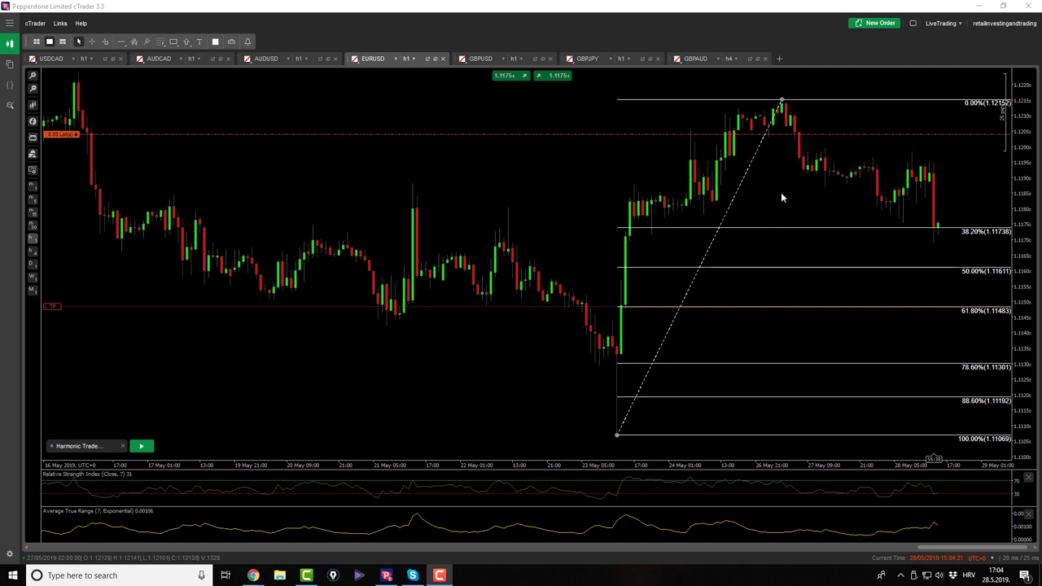
Toggle the crosshair off and pan the EURUSD chart to the latest 26–28 May candles
{"action": "left_click", "coordinate": [92, 42]}
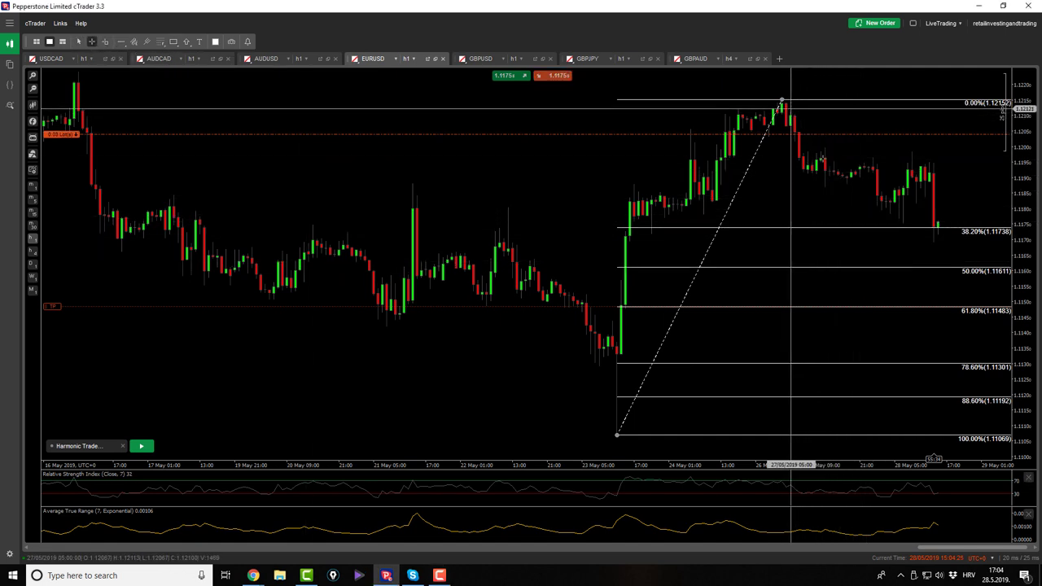
{"action": "middle_click", "coordinate": [899, 194]}
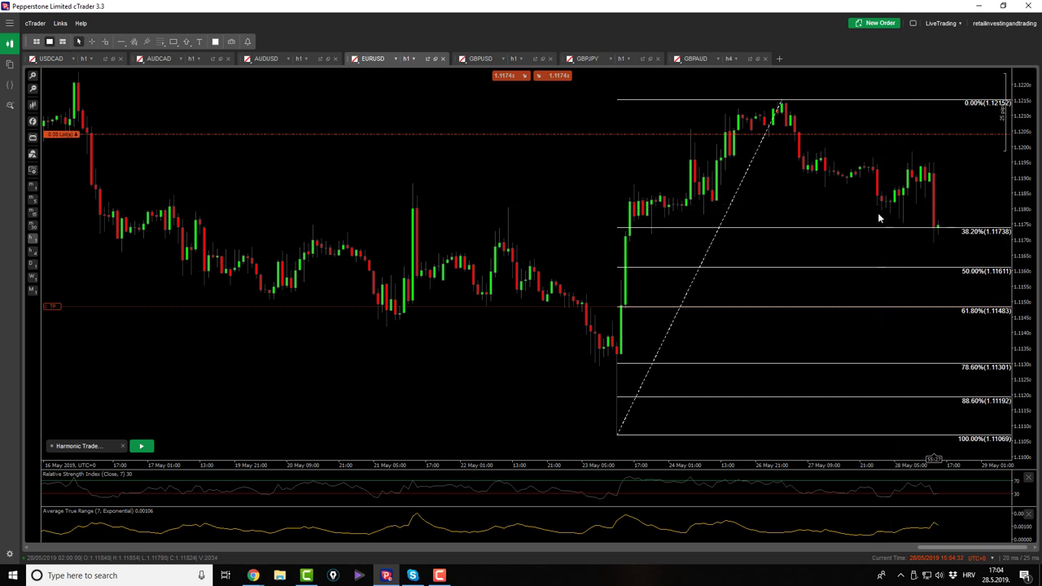
{"action": "scroll", "coordinate": [854, 214], "scroll_direction": "up", "scroll_amount": 2}
{"action": "left_click_drag", "start_coordinate": [821, 169], "coordinate": [49, 138]}
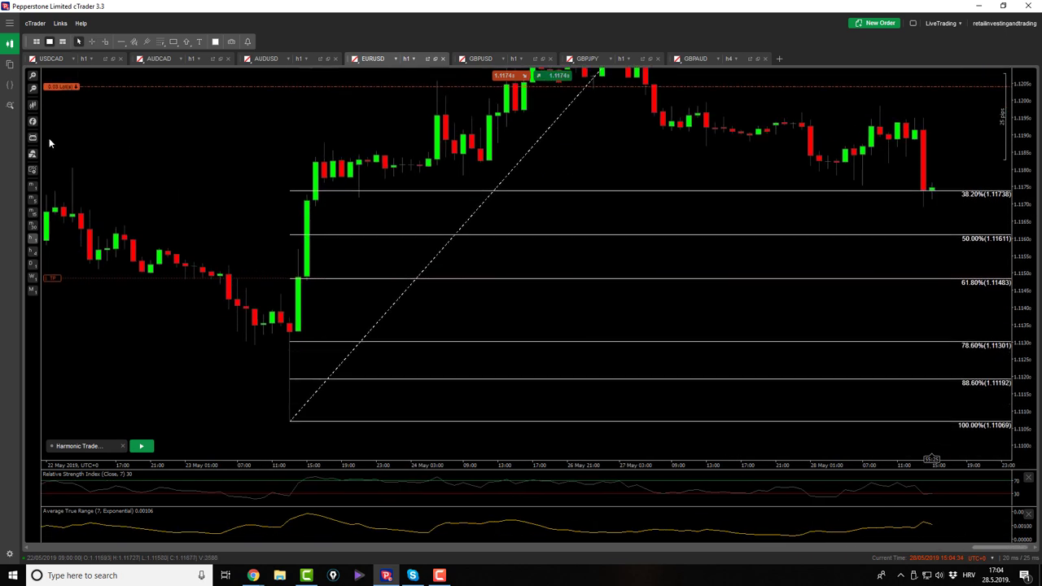
Measure the 17.1-pip move and the distance to 38.2%, then show the open positions
{"action": "left_click", "coordinate": [92, 42]}
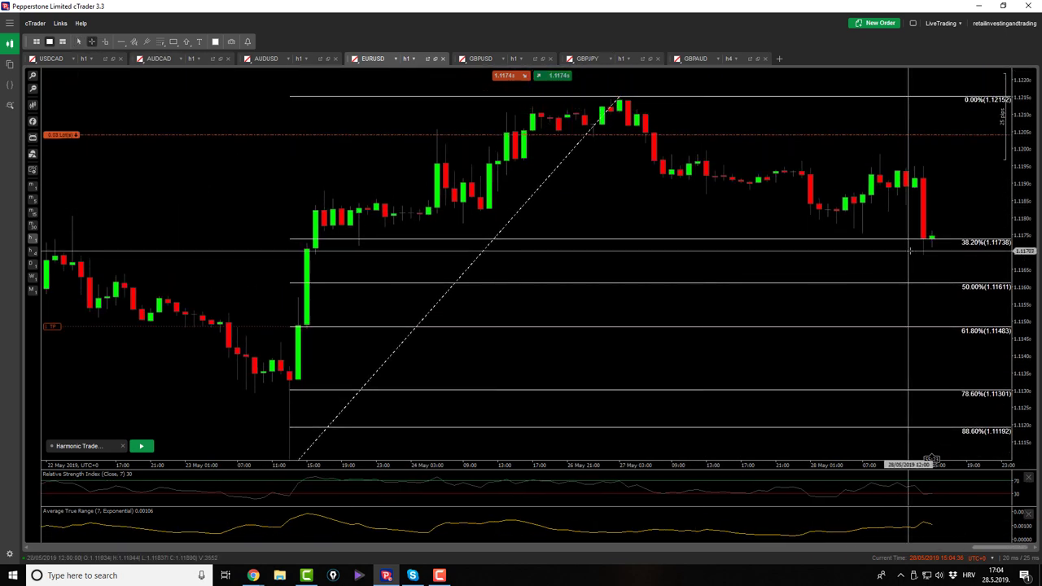
{"action": "mouse_move", "coordinate": [853, 236]}
{"action": "left_mouse_down"}
{"action": "mouse_move", "coordinate": [855, 200]}
{"action": "mouse_move", "coordinate": [865, 235]}
{"action": "mouse_move", "coordinate": [864, 200]}
{"action": "mouse_move", "coordinate": [864, 233]}
{"action": "left_mouse_up"}
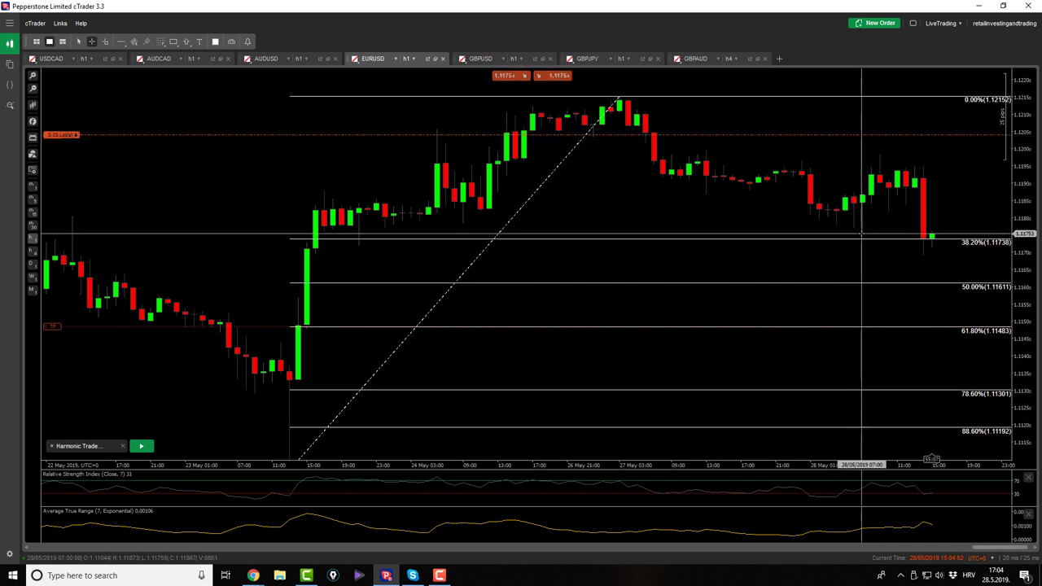
{"action": "left_click_drag", "start_coordinate": [863, 235], "coordinate": [872, 154]}
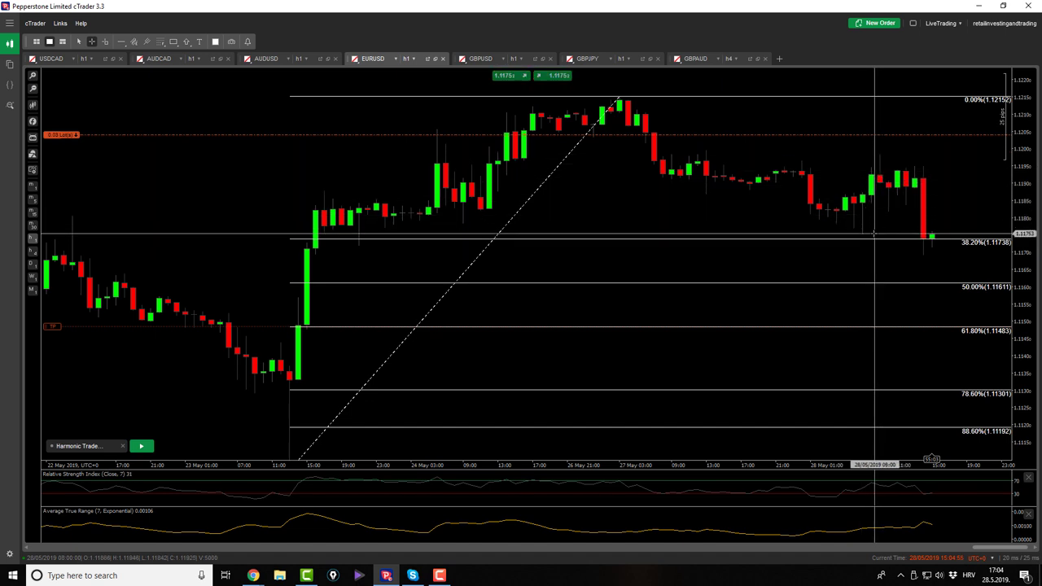
{"action": "left_click_drag", "start_coordinate": [874, 233], "coordinate": [879, 145]}
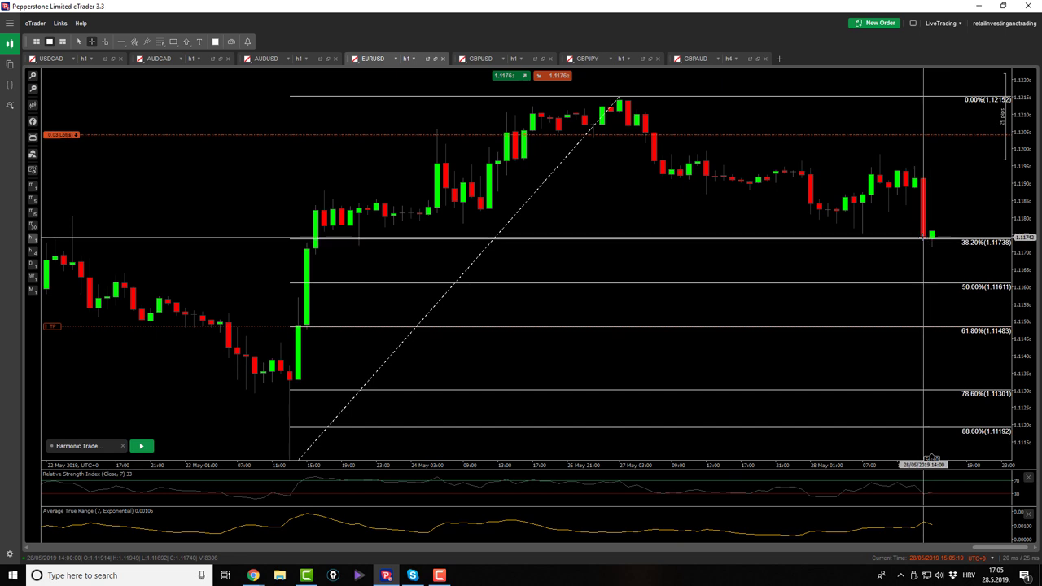
{"action": "key", "text": "Escape"}
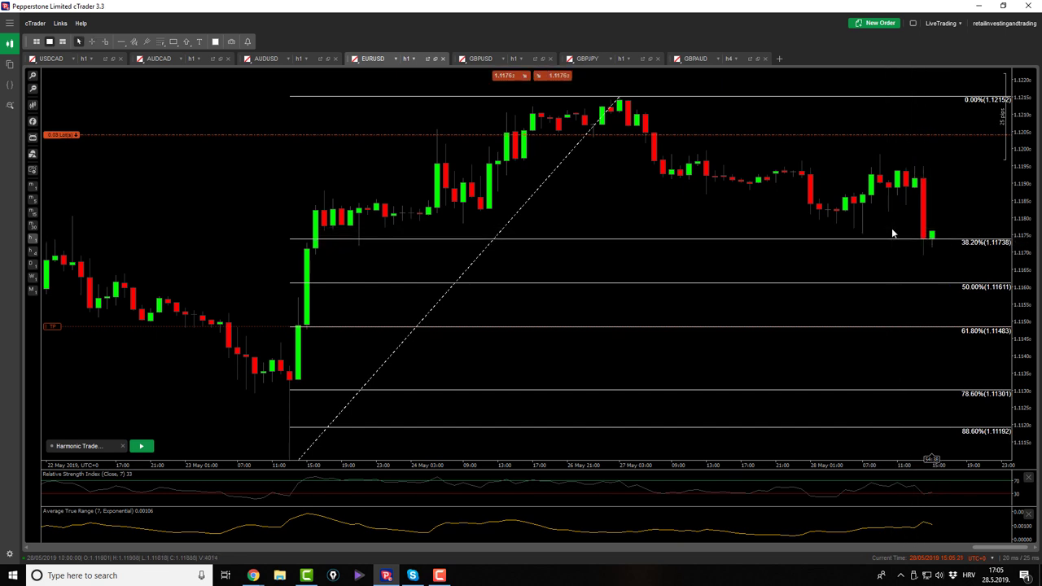
{"action": "left_click", "coordinate": [913, 22]}
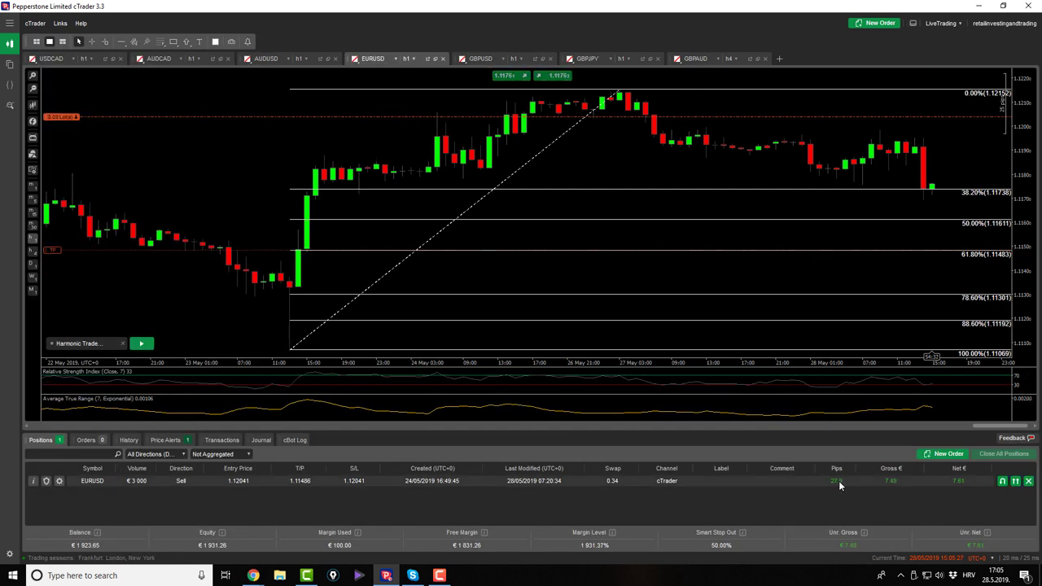
Browse the closed trades in History, return to Positions, and hide the trade panel
{"action": "left_click", "coordinate": [129, 439]}
{"action": "scroll", "coordinate": [327, 496], "scroll_direction": "down", "scroll_amount": 3}
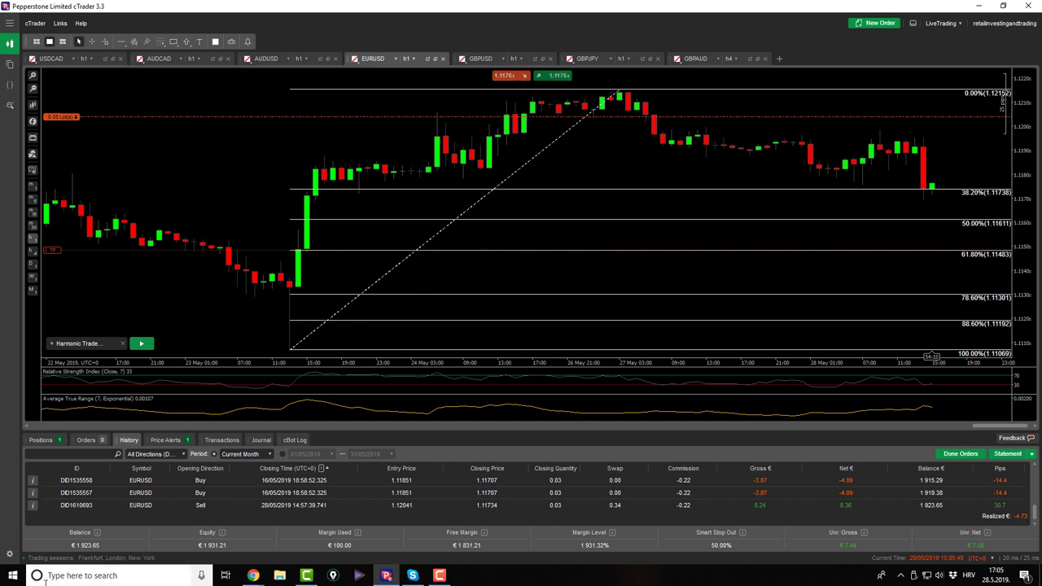
{"action": "left_click", "coordinate": [41, 440]}
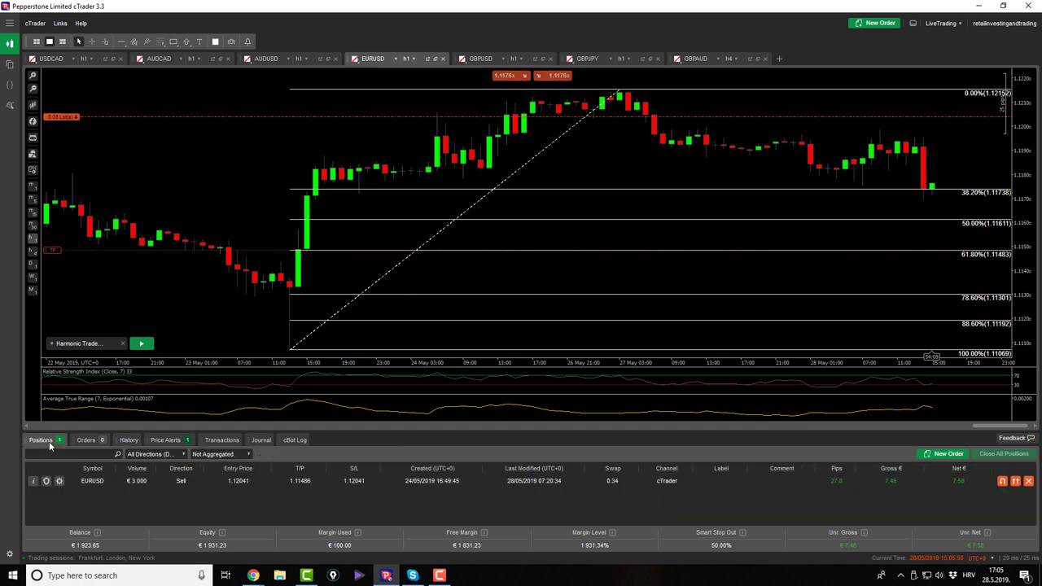
{"action": "left_click", "coordinate": [912, 23]}
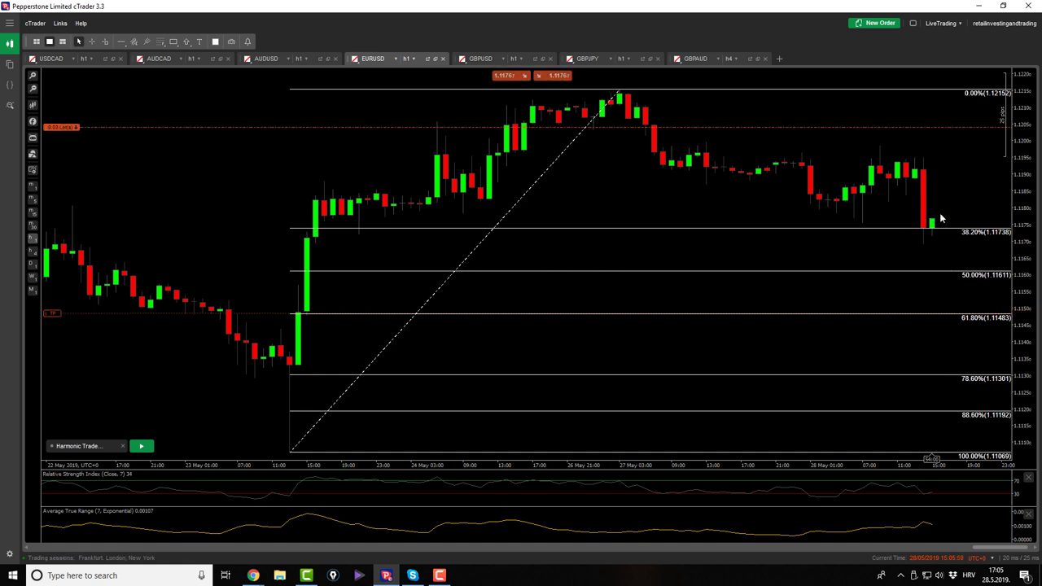
Zoom out, then cycle through the USDCAD, AUDCAD, AUDUSD, EURUSD and GBPUSD charts
{"action": "scroll", "coordinate": [934, 199], "scroll_direction": "down", "scroll_amount": 2}
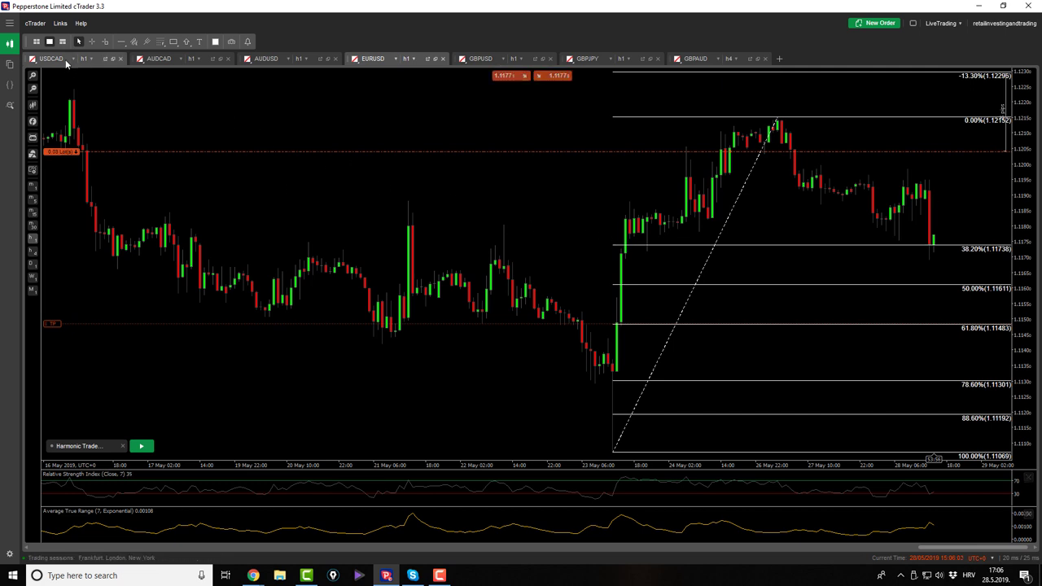
{"action": "left_click", "coordinate": [50, 59]}
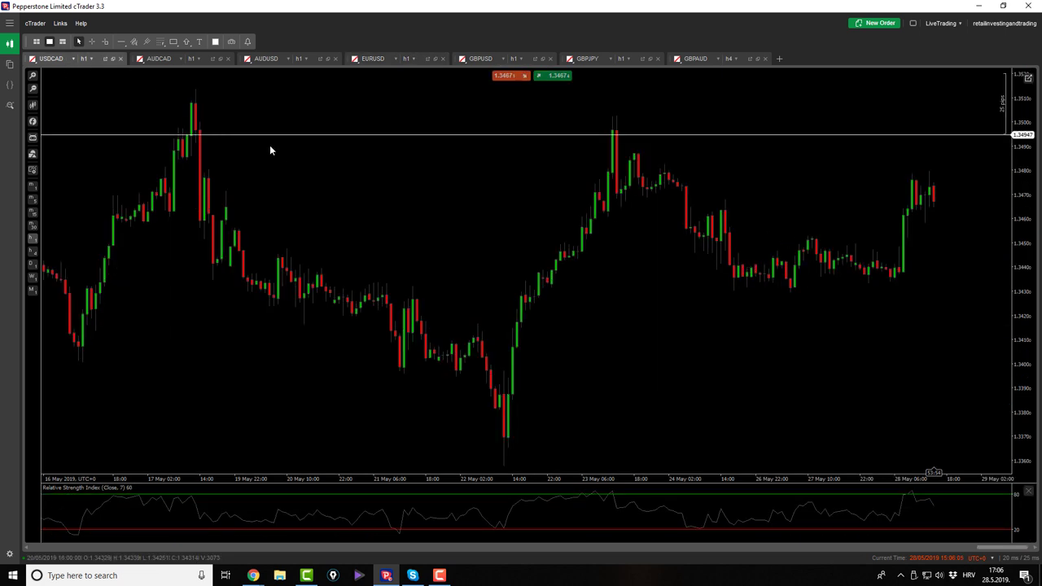
{"action": "left_click", "coordinate": [157, 59]}
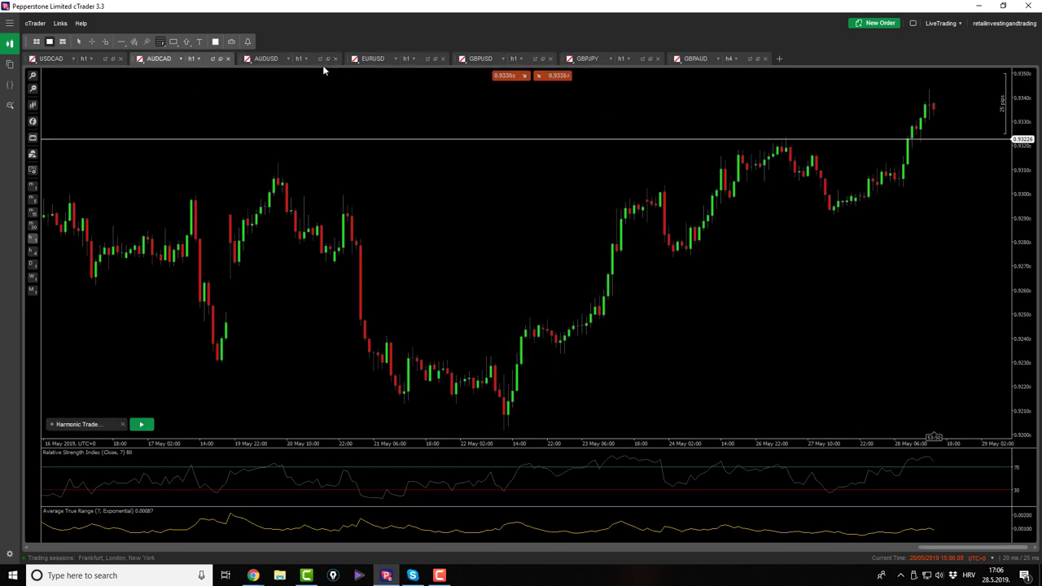
{"action": "left_click", "coordinate": [307, 60]}
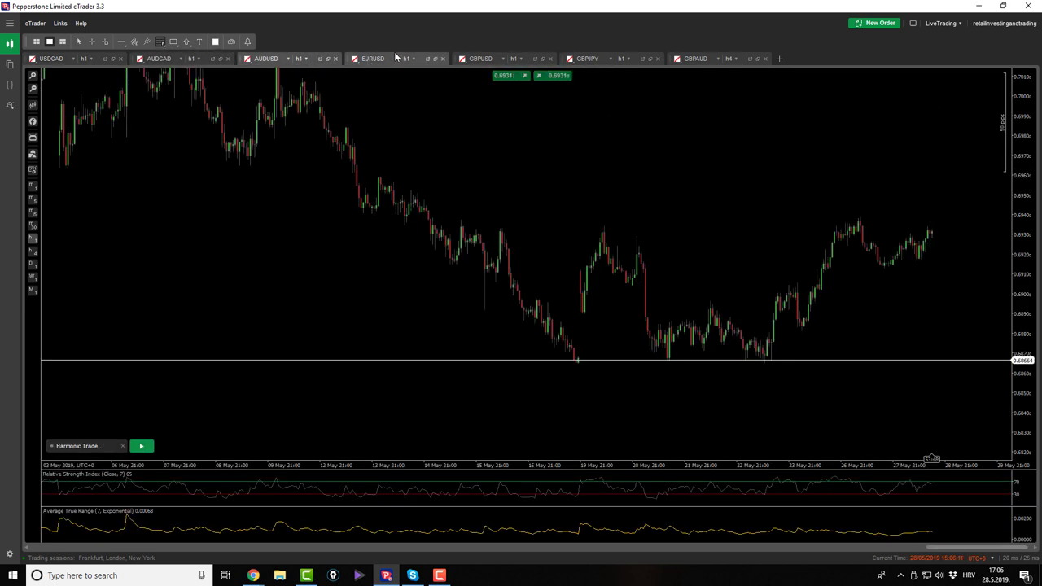
{"action": "left_click", "coordinate": [393, 57]}
{"action": "left_click", "coordinate": [512, 59]}
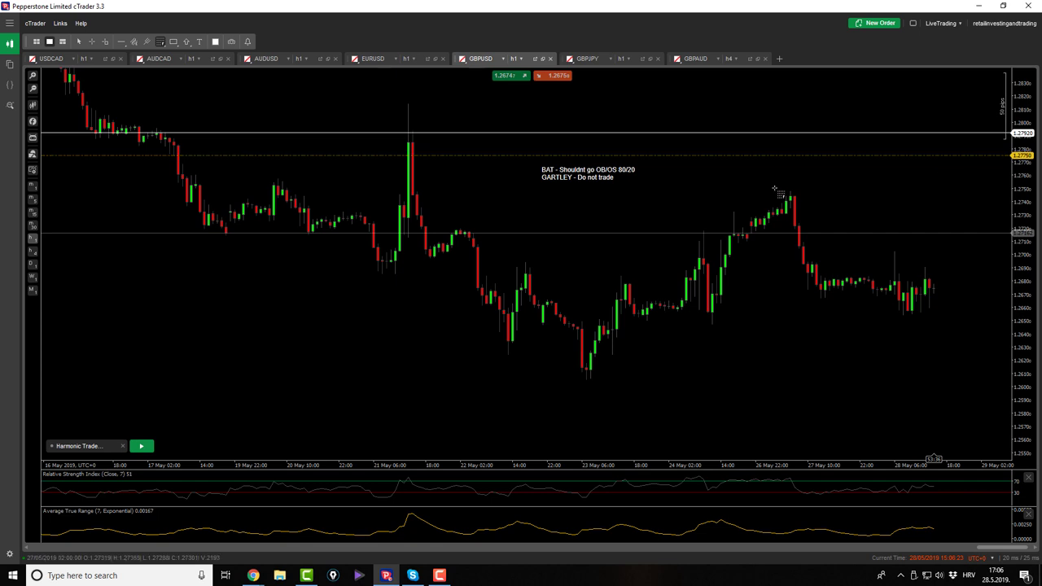
On GBPJPY with the crosshair on, move and stretch the grey zone over 23–28 May, about 138.50–139.65
{"action": "left_click", "coordinate": [607, 59]}
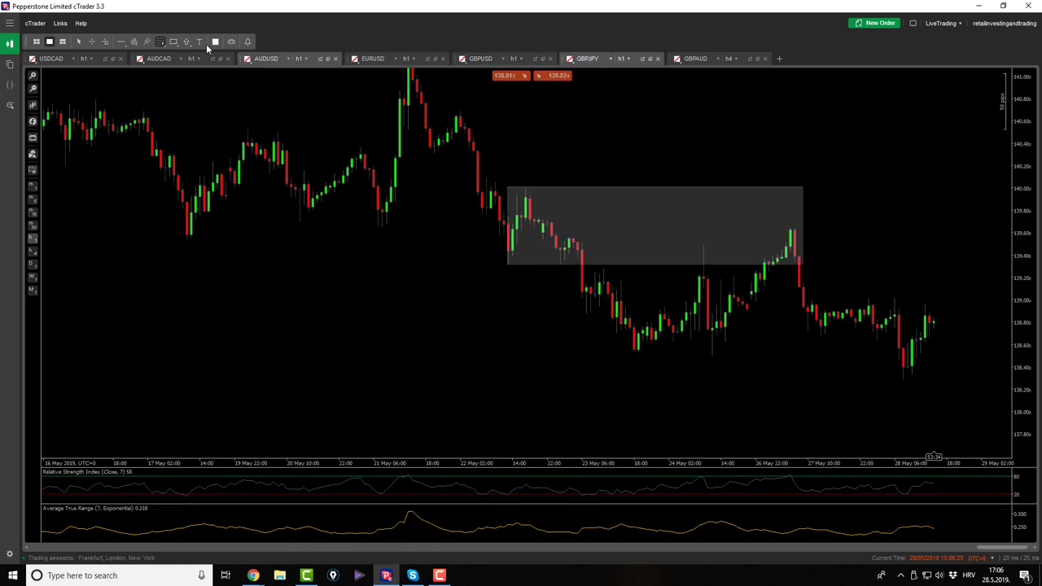
{"action": "left_click", "coordinate": [92, 41]}
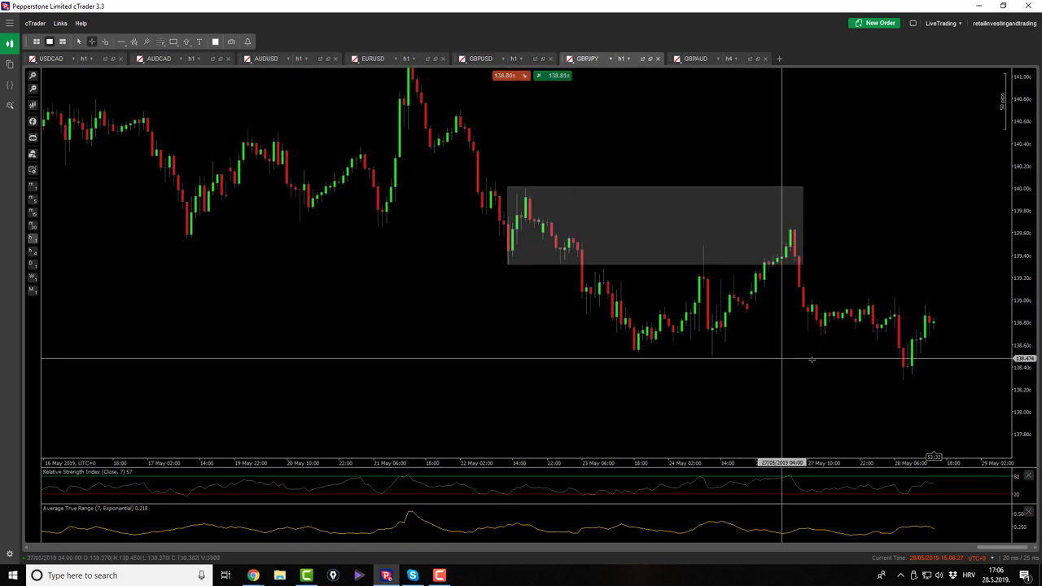
{"action": "left_click", "coordinate": [705, 225]}
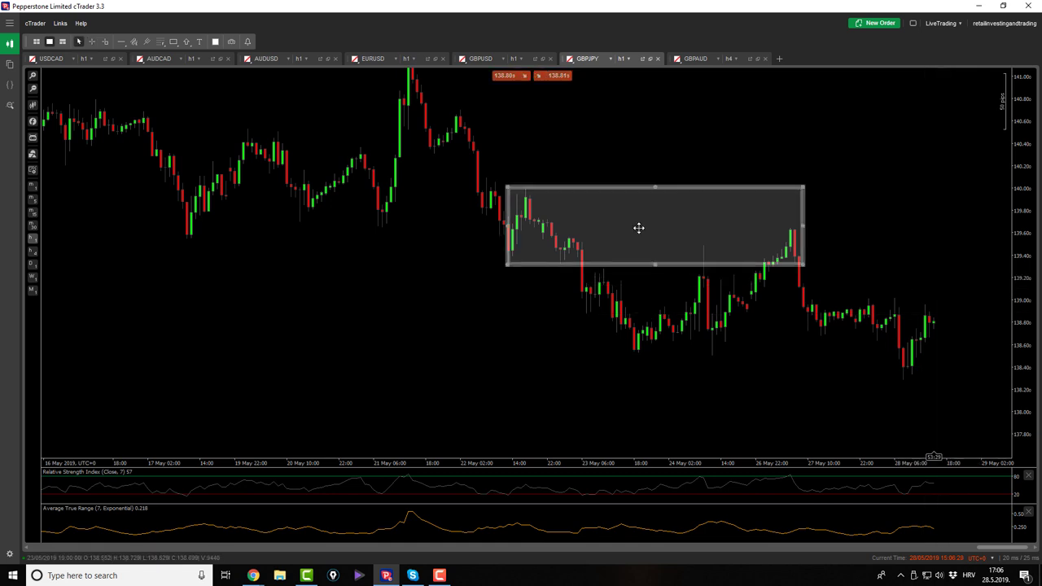
{"action": "left_click_drag", "start_coordinate": [706, 225], "coordinate": [822, 316]}
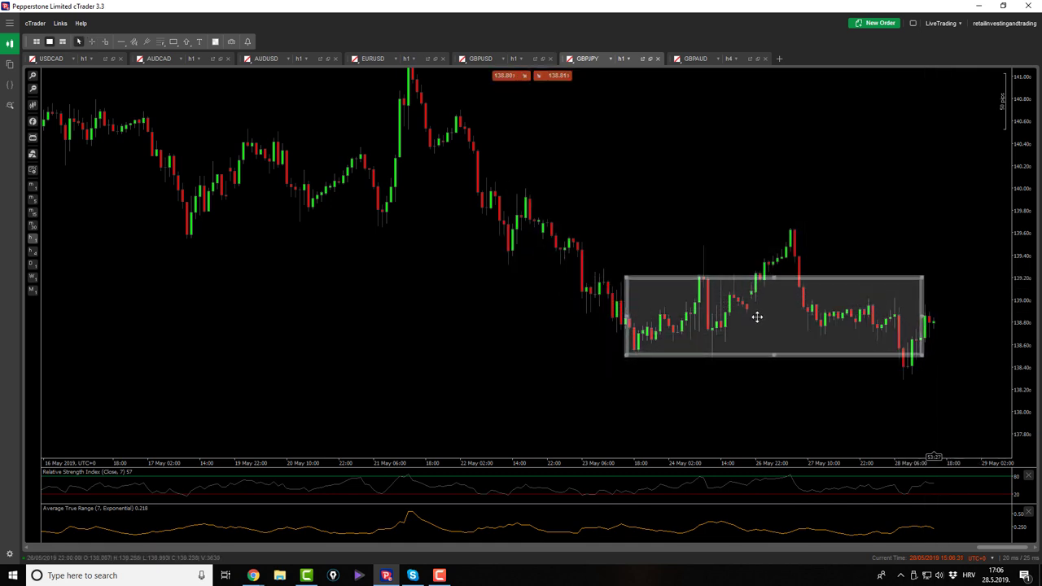
{"action": "left_click_drag", "start_coordinate": [634, 277], "coordinate": [643, 228]}
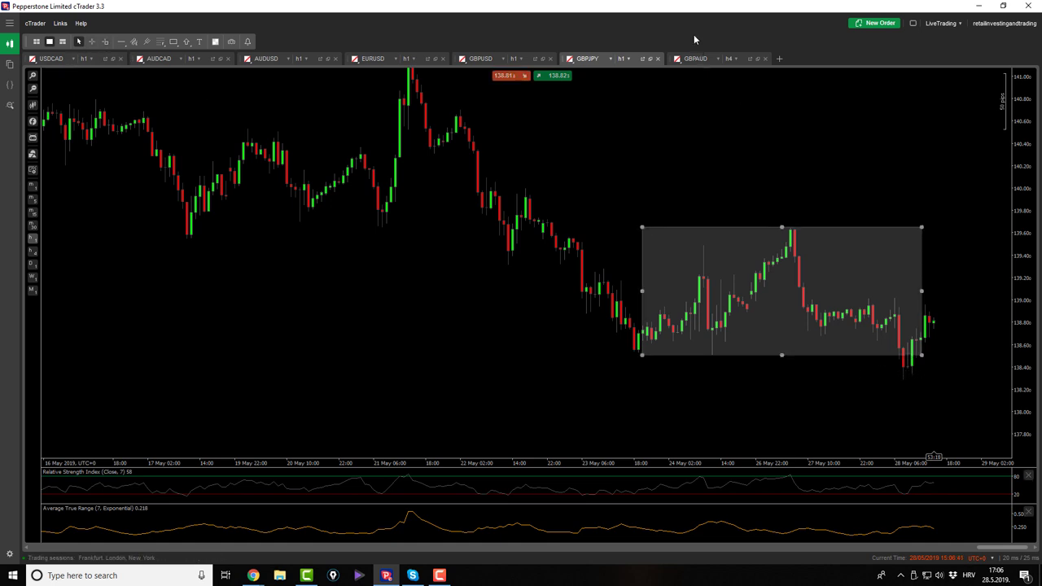
{"action": "left_click", "coordinate": [668, 151]}
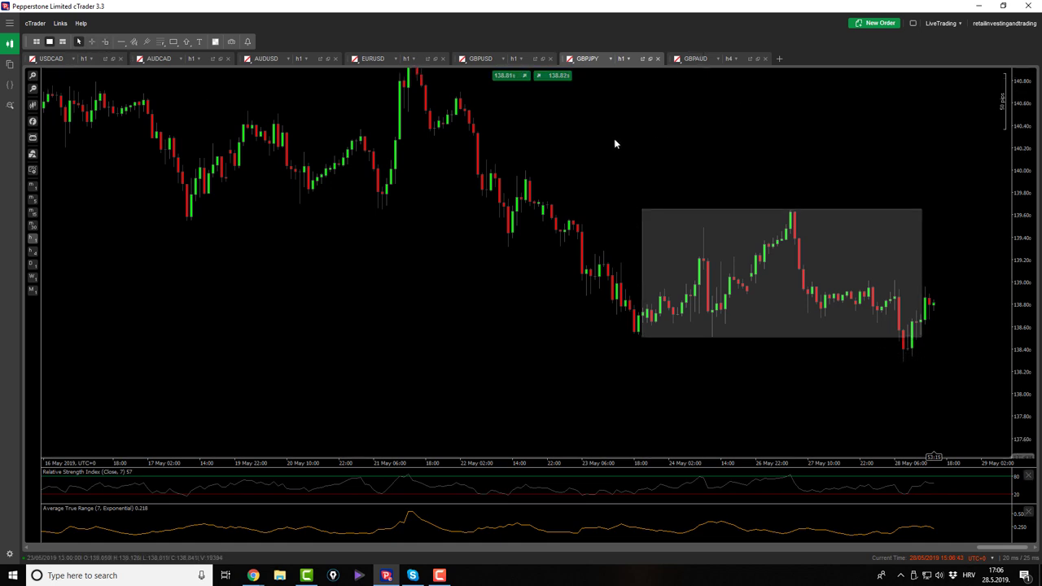
{"action": "left_click", "coordinate": [688, 61]}
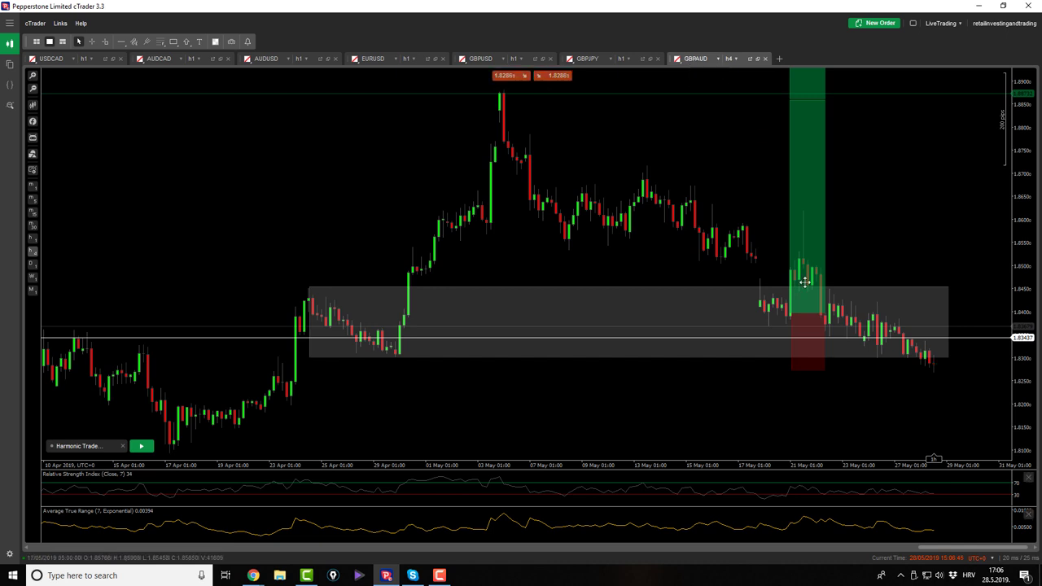
{"action": "middle_click", "coordinate": [845, 382]}
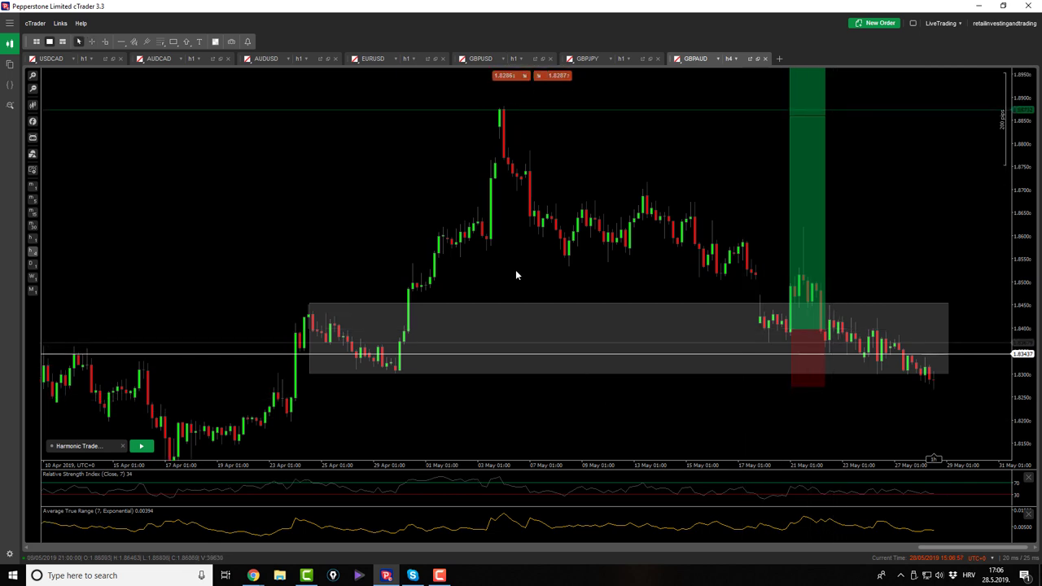
Go through the GBPJPY and GBPUSD charts back to EURUSD, showing its 1.11069–1.12152 Fibonacci retracement
{"action": "left_click", "coordinate": [594, 62]}
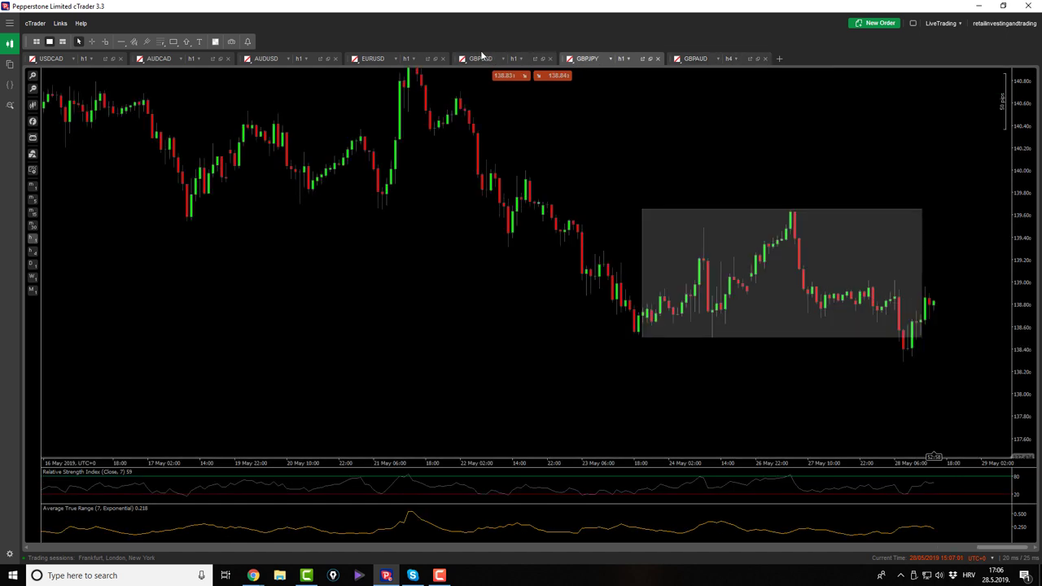
{"action": "left_click", "coordinate": [481, 59]}
{"action": "left_click", "coordinate": [382, 59]}
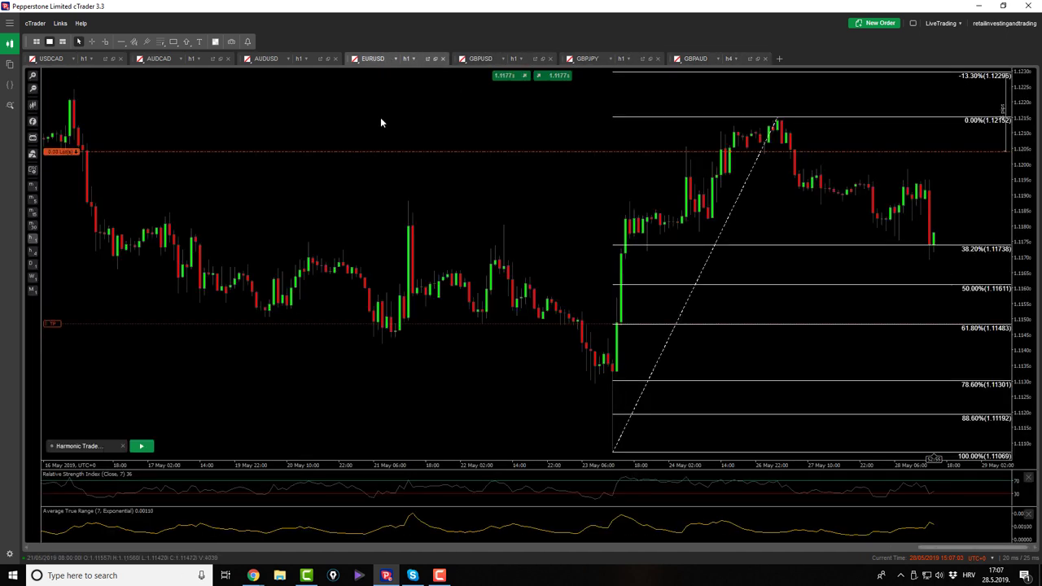